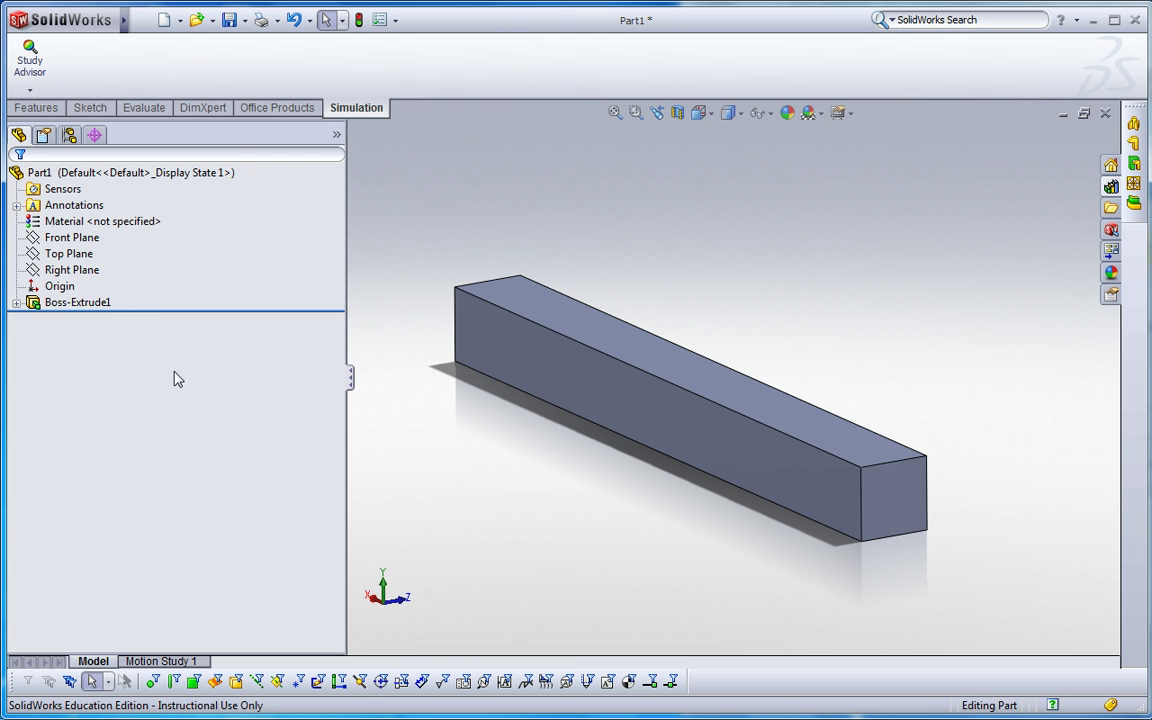
# - Draw a corner rectangle on the beam's end face from its top-left to bottom-right vertex
pyautogui.click(52, 107)
pyautogui.click(90, 107)
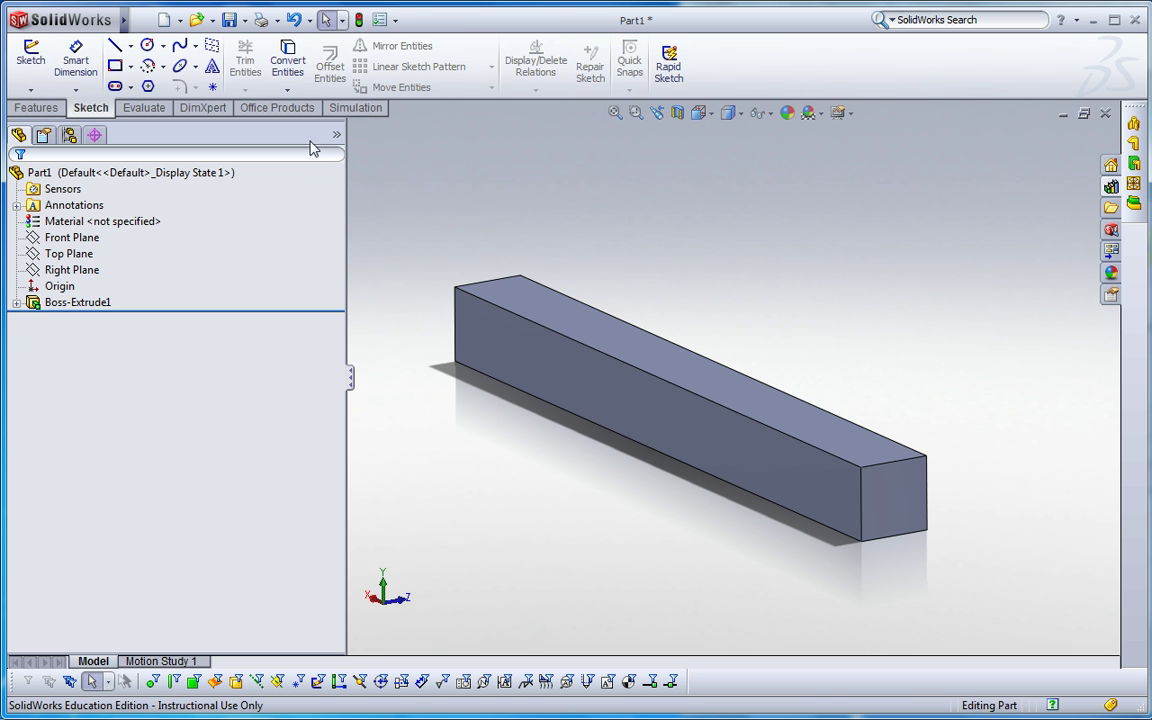
pyautogui.click(116, 68)
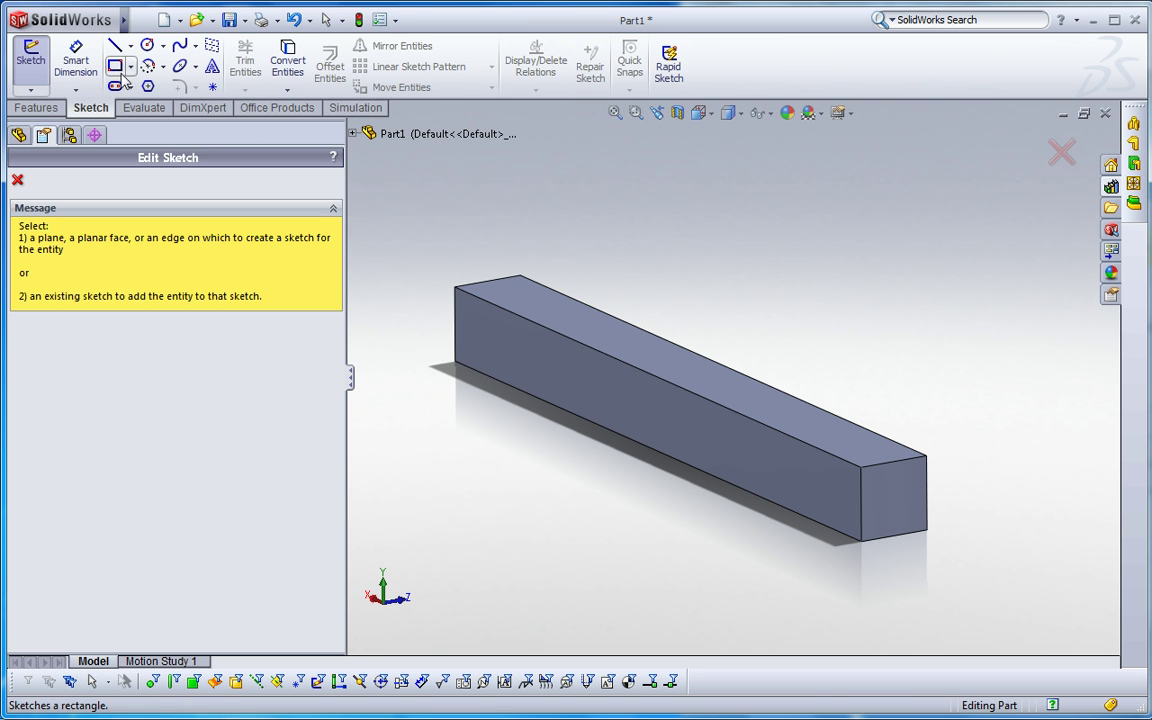
pyautogui.click(895, 515)
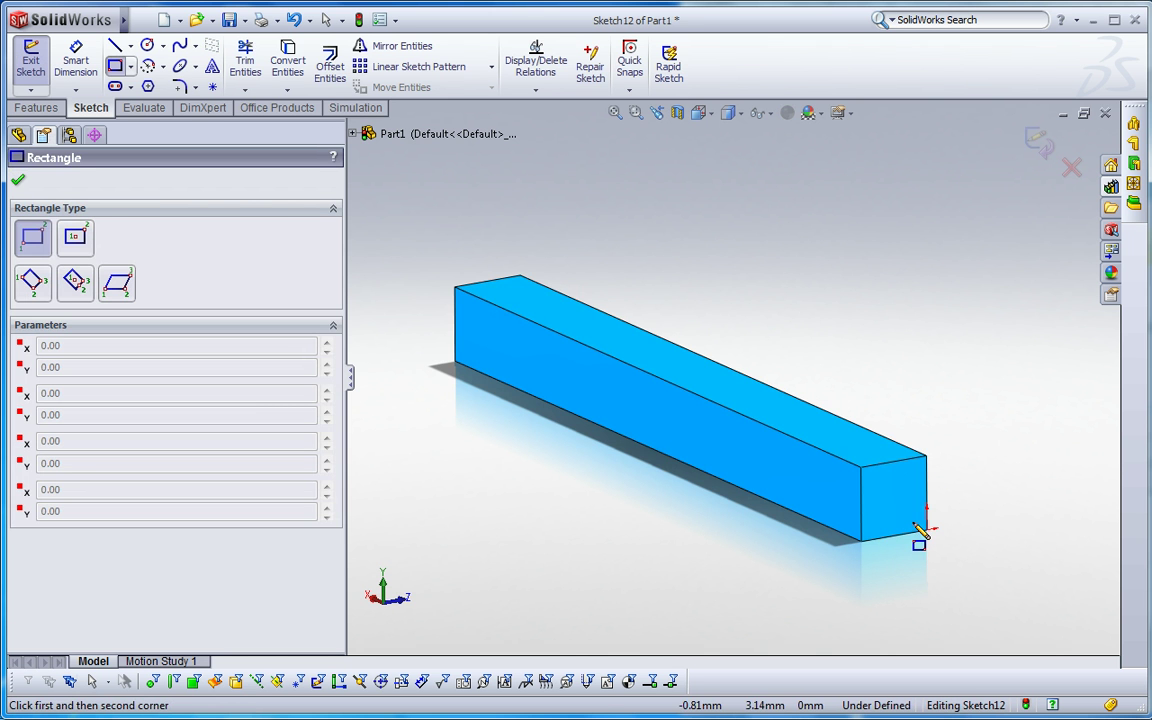
pyautogui.scroll(-3, 880, 484)
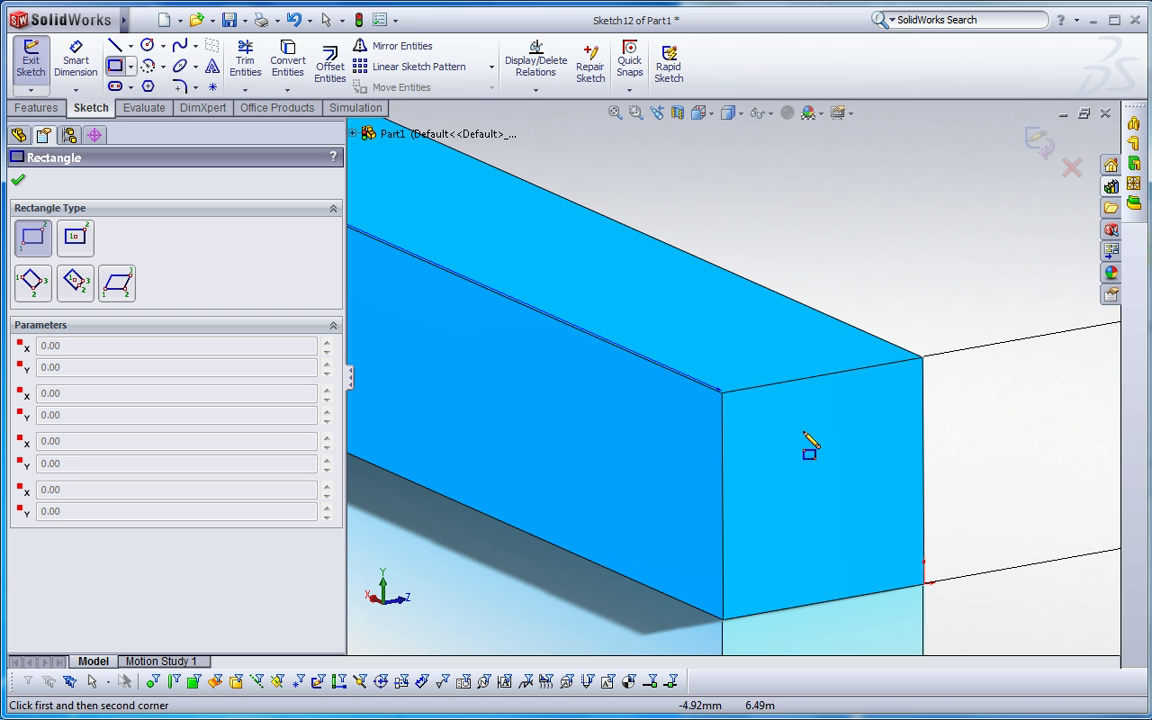
pyautogui.click(729, 398)
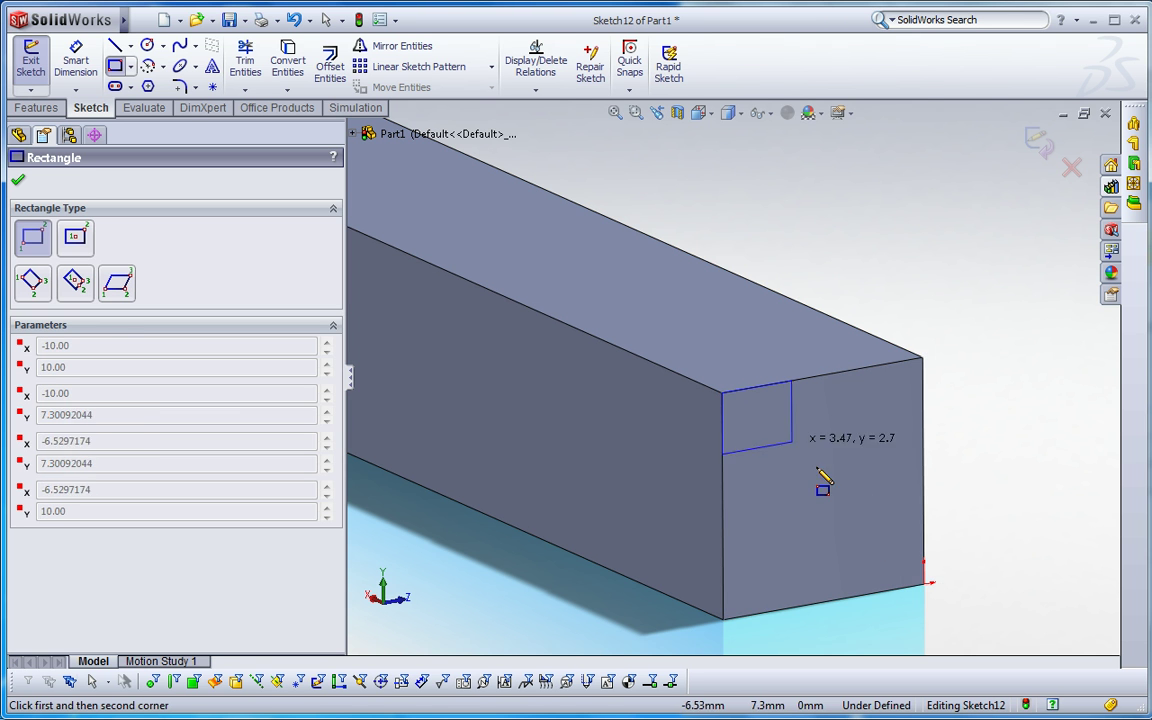
pyautogui.click(924, 584)
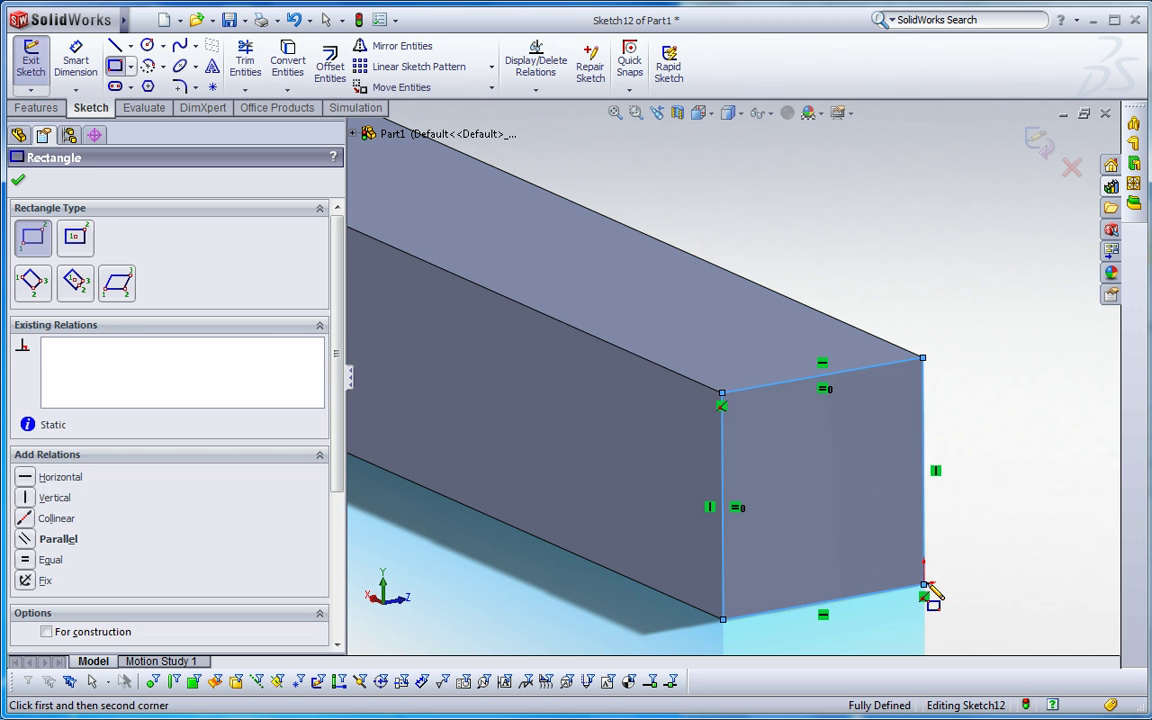
# - Extrude the end-face rectangle 0.1 mm as a blind boss with Merge result turned off
pyautogui.click(34, 108)
pyautogui.click(44, 60)
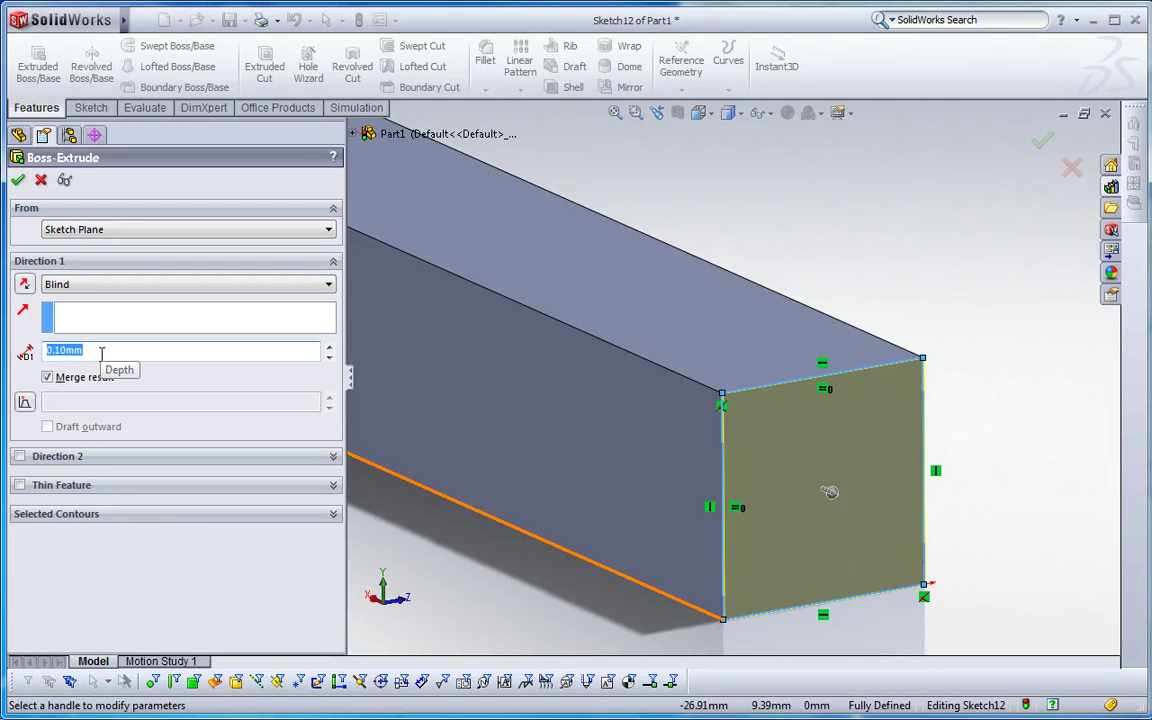
pyautogui.write('0.1')
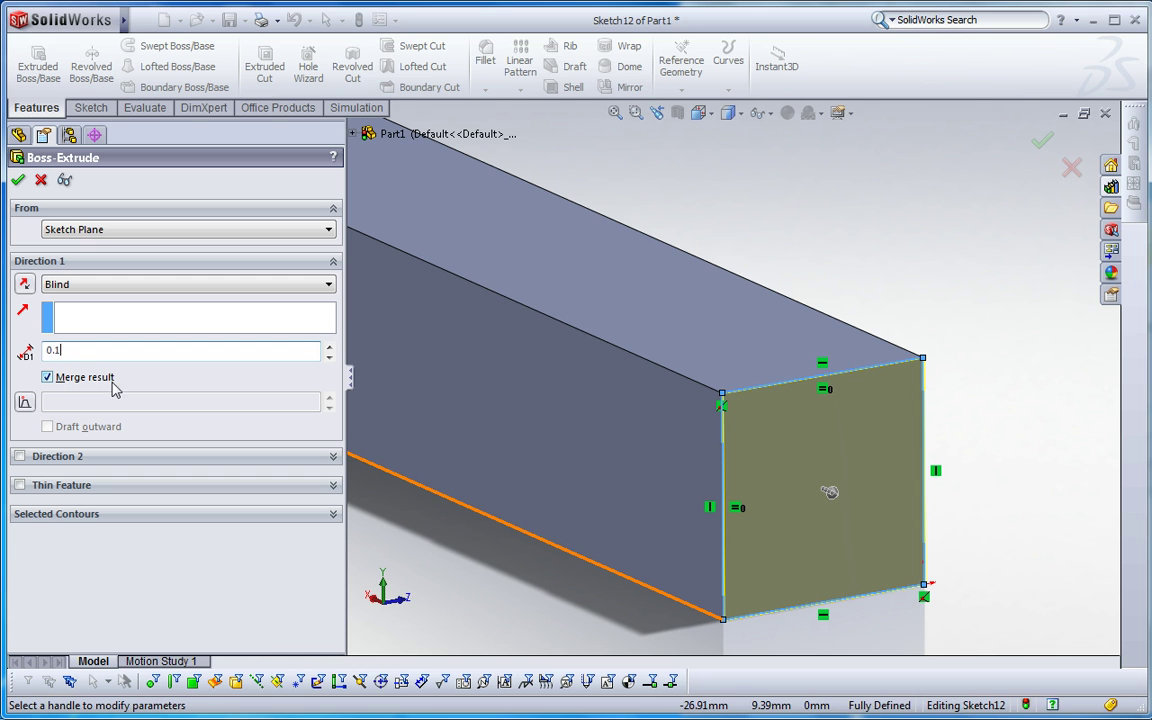
pyautogui.click(49, 379)
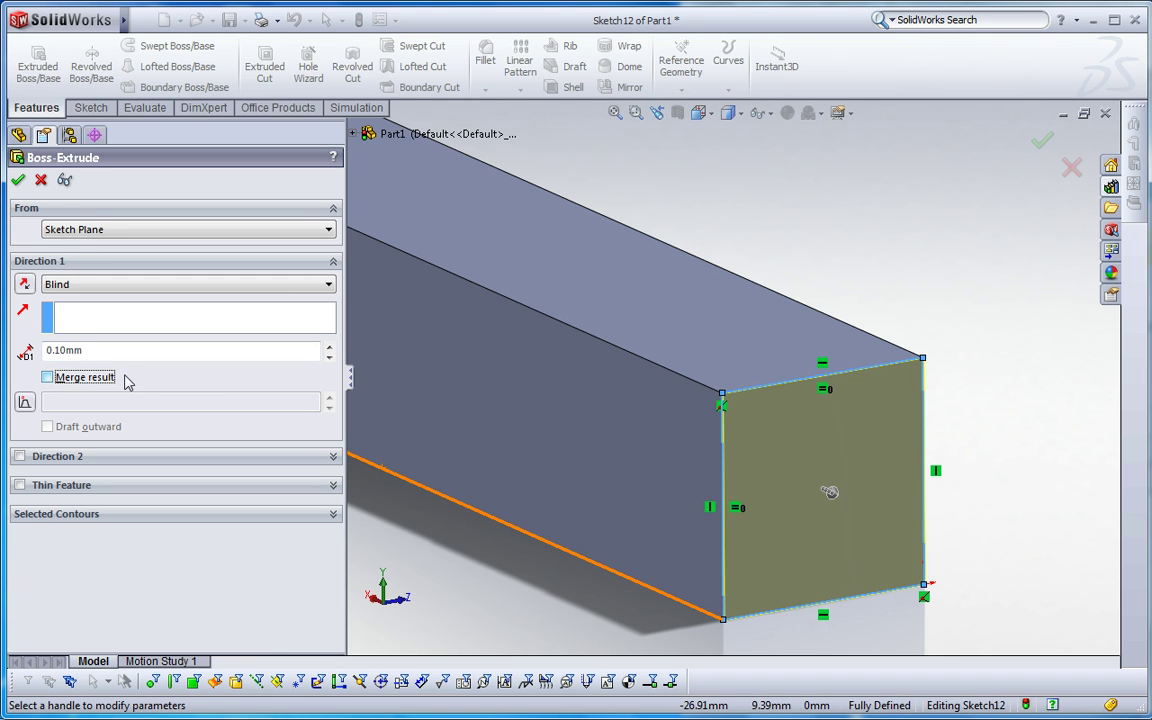
# - Confirm the 0.10 mm extrusion and orbit and zoom to inspect the new end plate
pyautogui.click(18, 180)
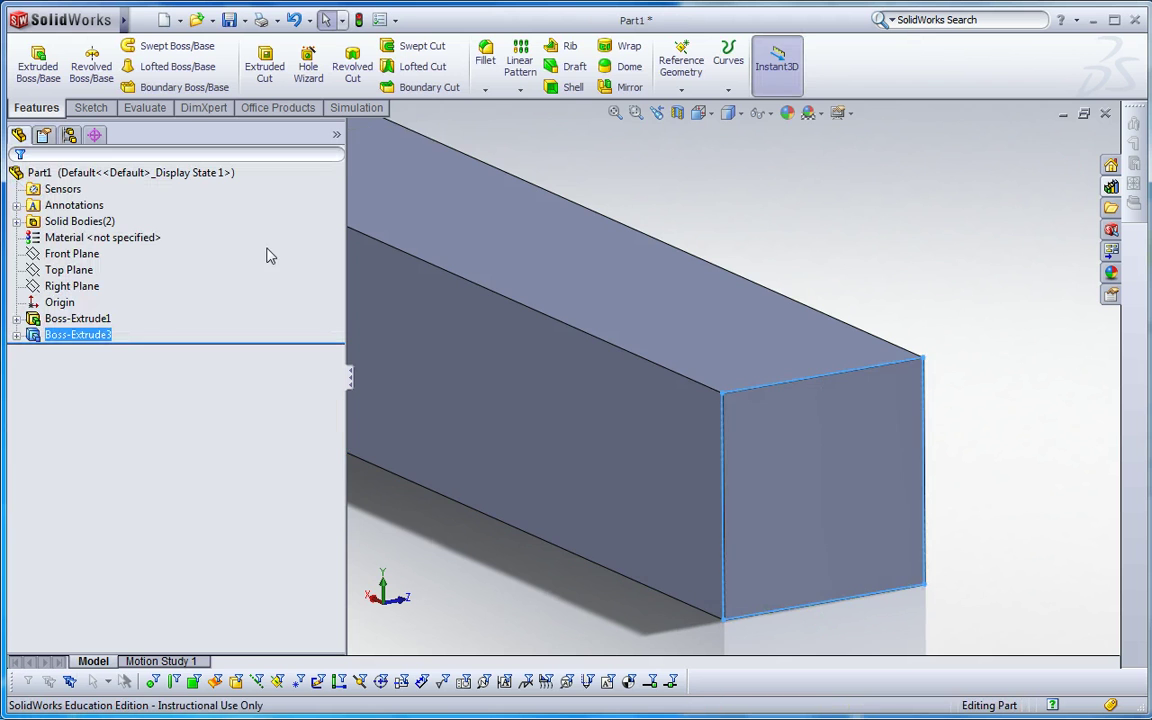
pyautogui.moveTo(998, 429); pyautogui.dragTo(1005, 490, button='middle')
pyautogui.click(797, 358)
pyautogui.click(977, 470)
pyautogui.scroll(-3, 802, 507)
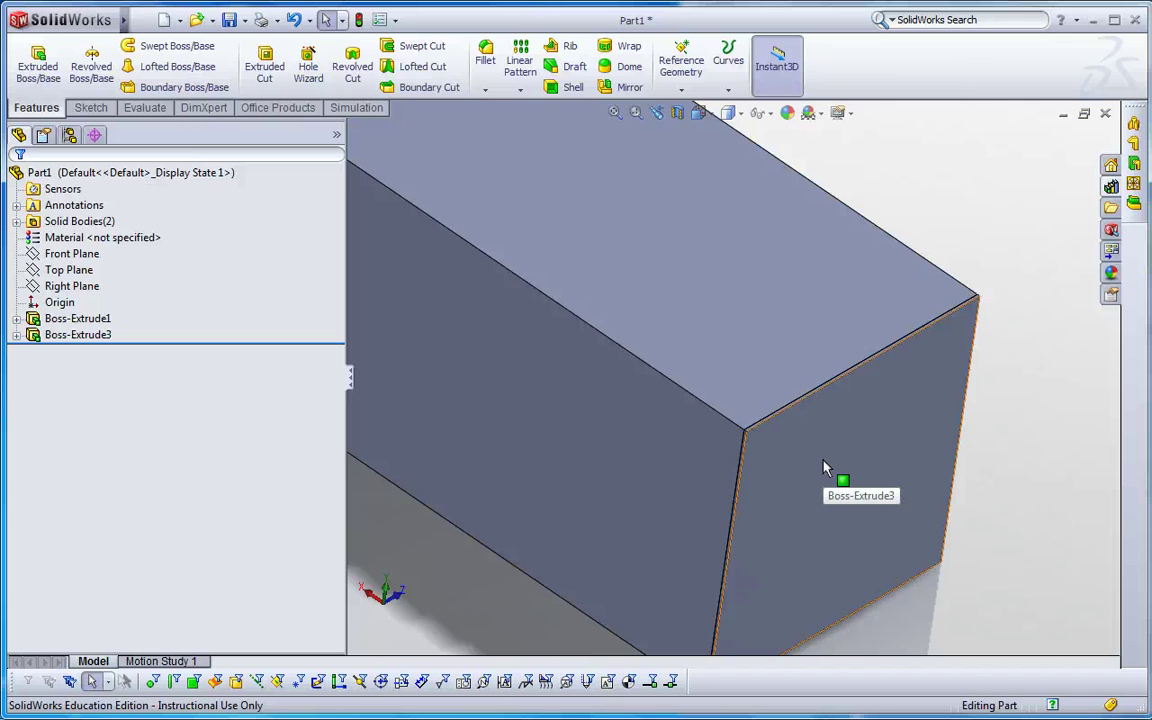
pyautogui.scroll(-4, 818, 455)
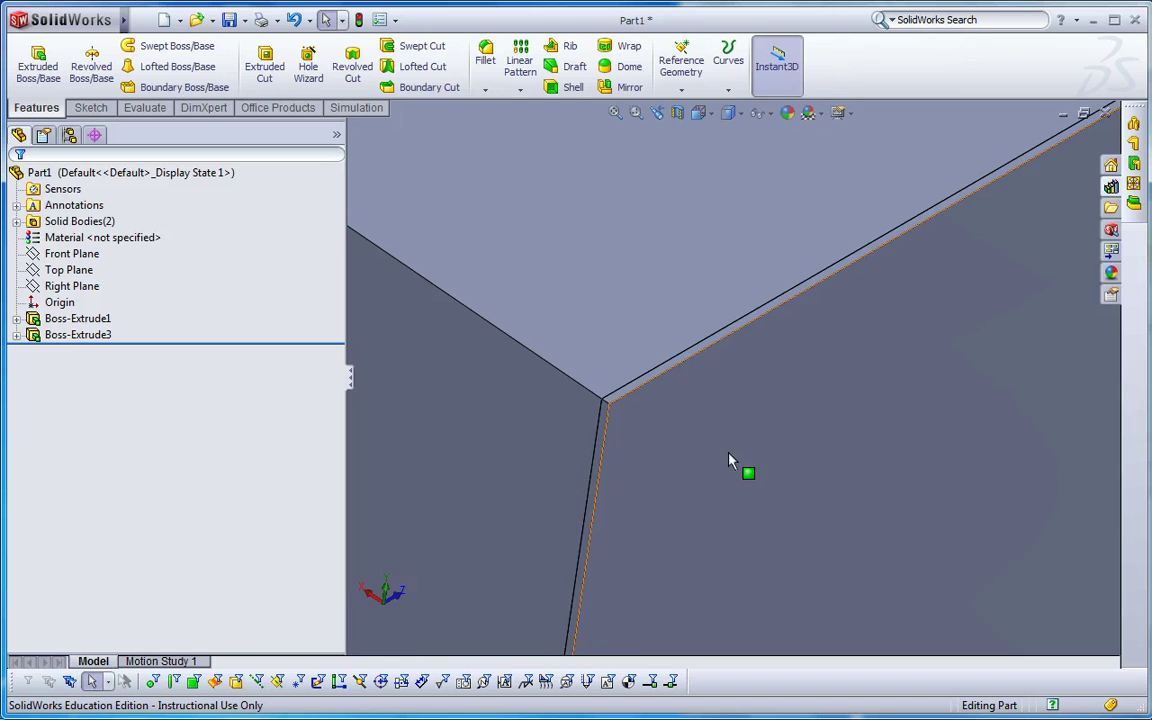
pyautogui.scroll(2, 728, 480)
pyautogui.scroll(3, 728, 480)
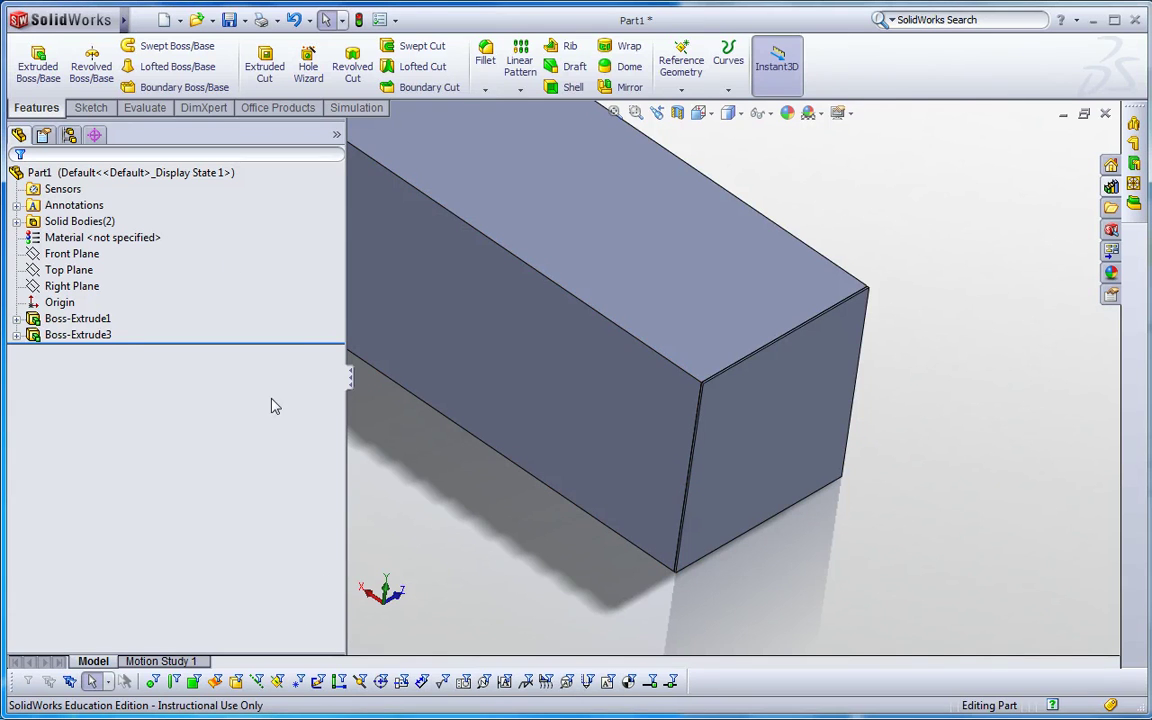
# - Create a new Frequency study, Study 1, from the Study Advisor
pyautogui.click(332, 106)
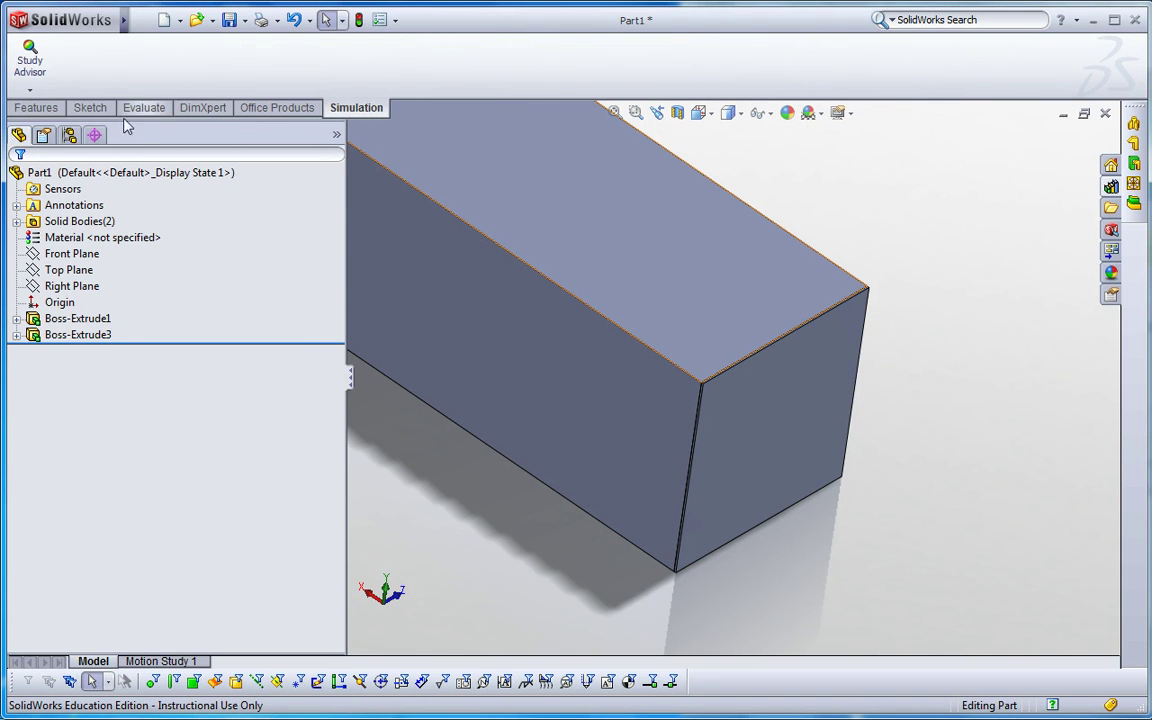
pyautogui.click(29, 89)
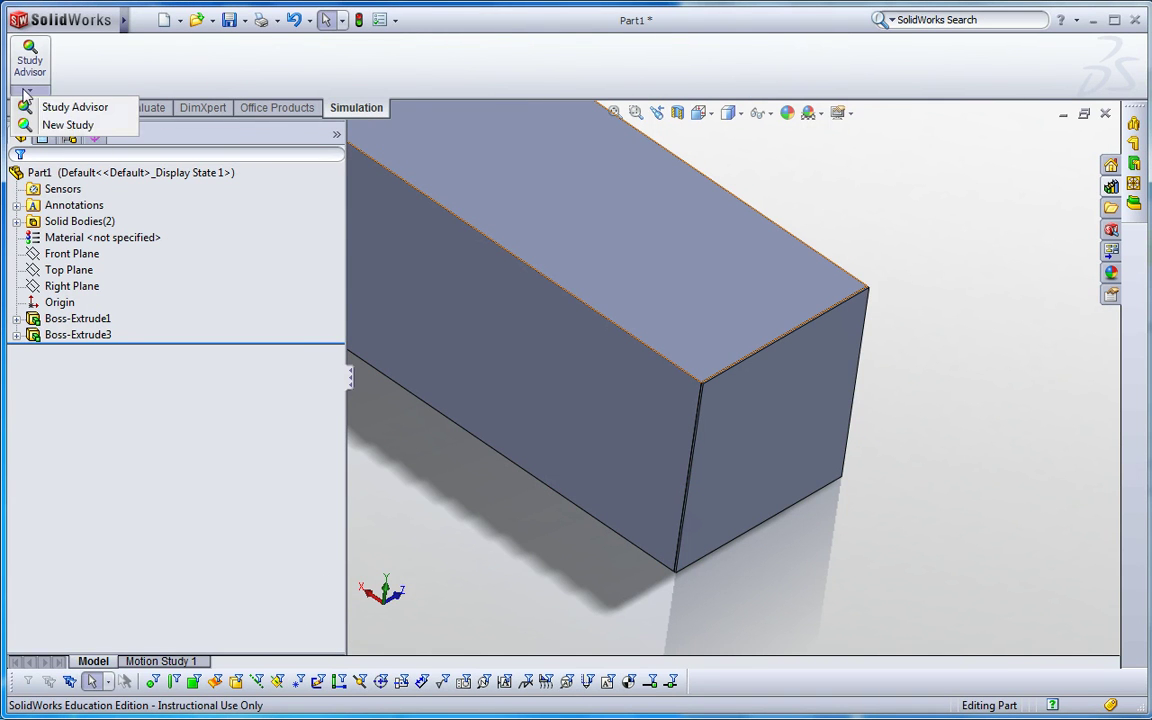
pyautogui.click(62, 125)
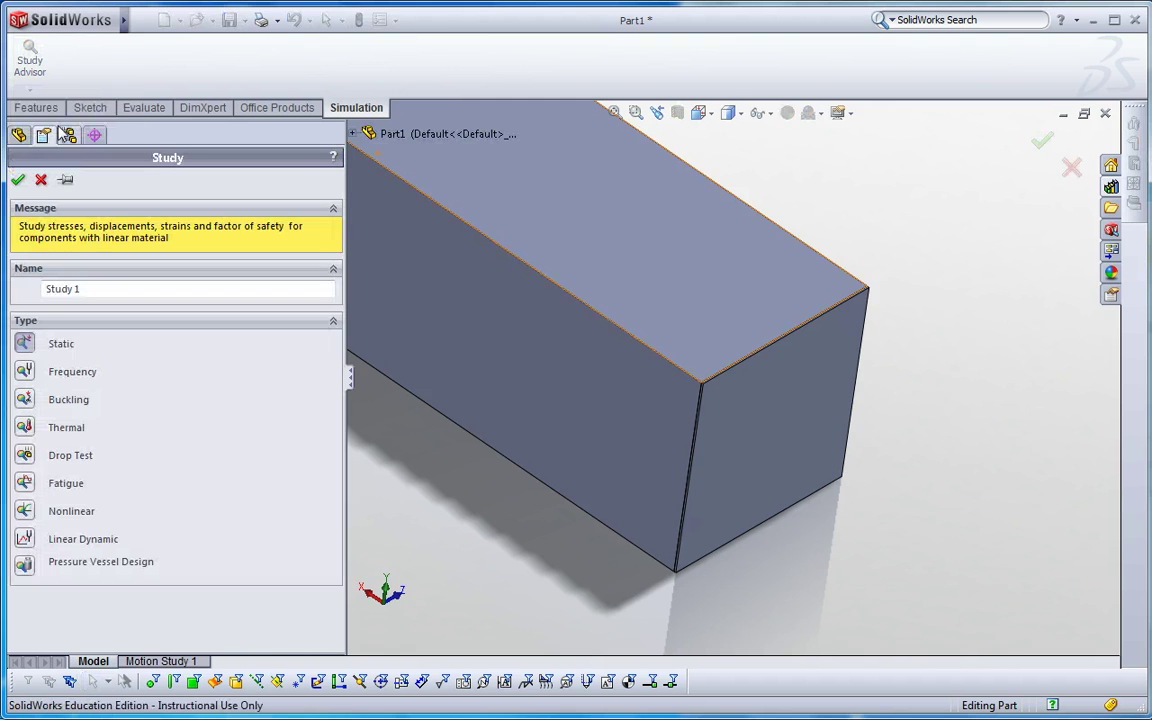
pyautogui.click(40, 375)
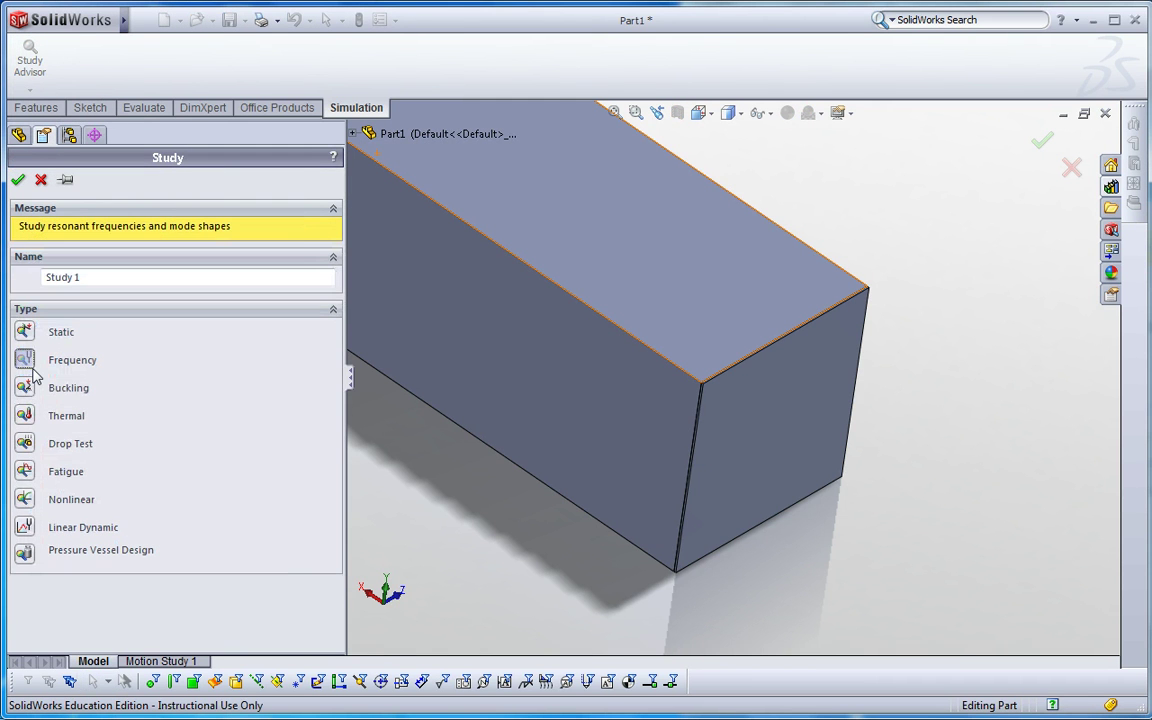
pyautogui.click(20, 180)
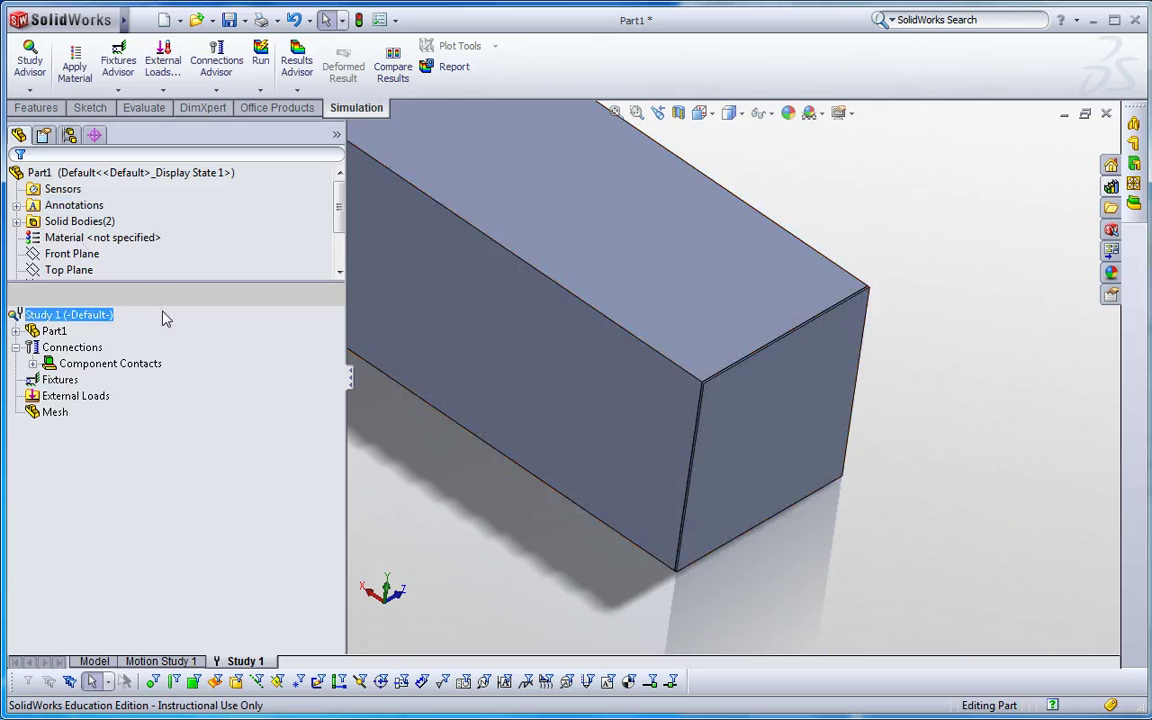
# - Expand Part1 in the study tree and select the beam body SolidBody 2
pyautogui.click(51, 330)
pyautogui.click(33, 348)
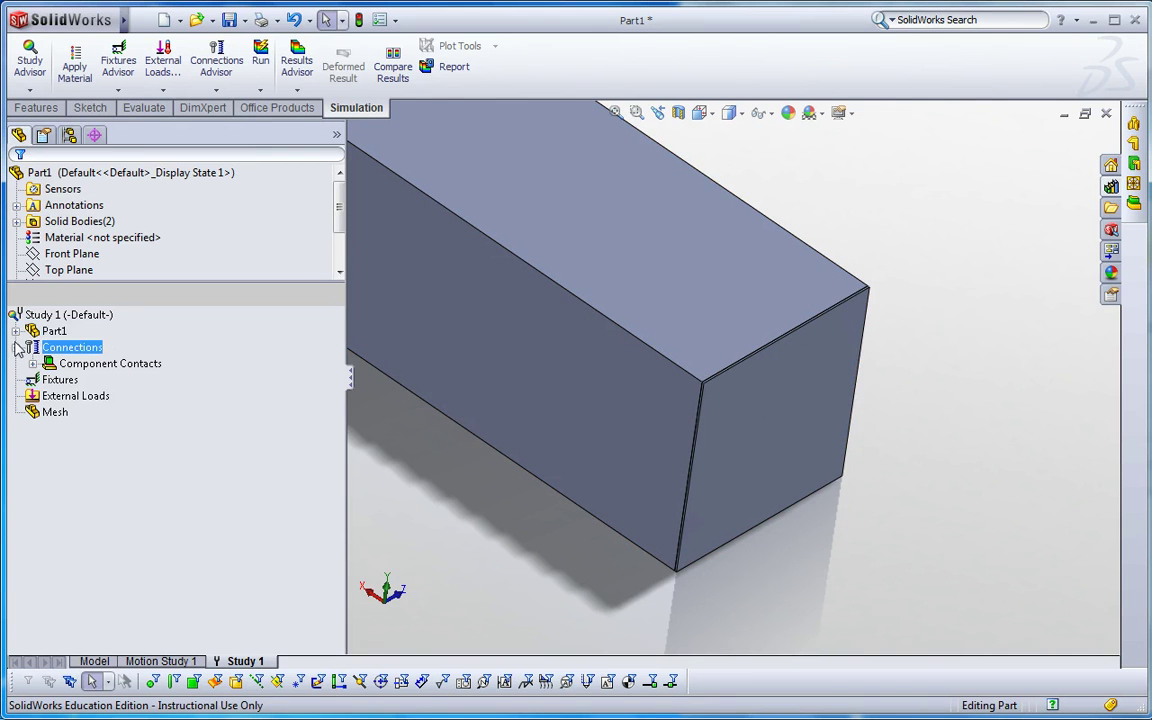
pyautogui.click(18, 336)
pyautogui.click(16, 331)
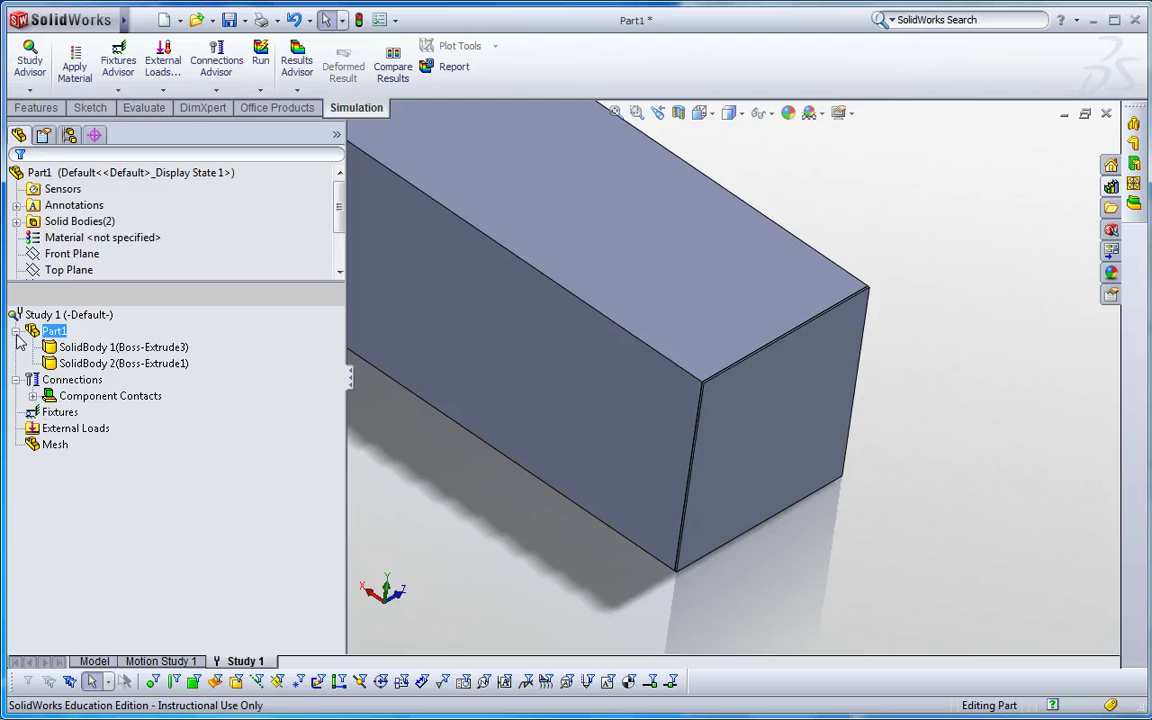
pyautogui.click(137, 364)
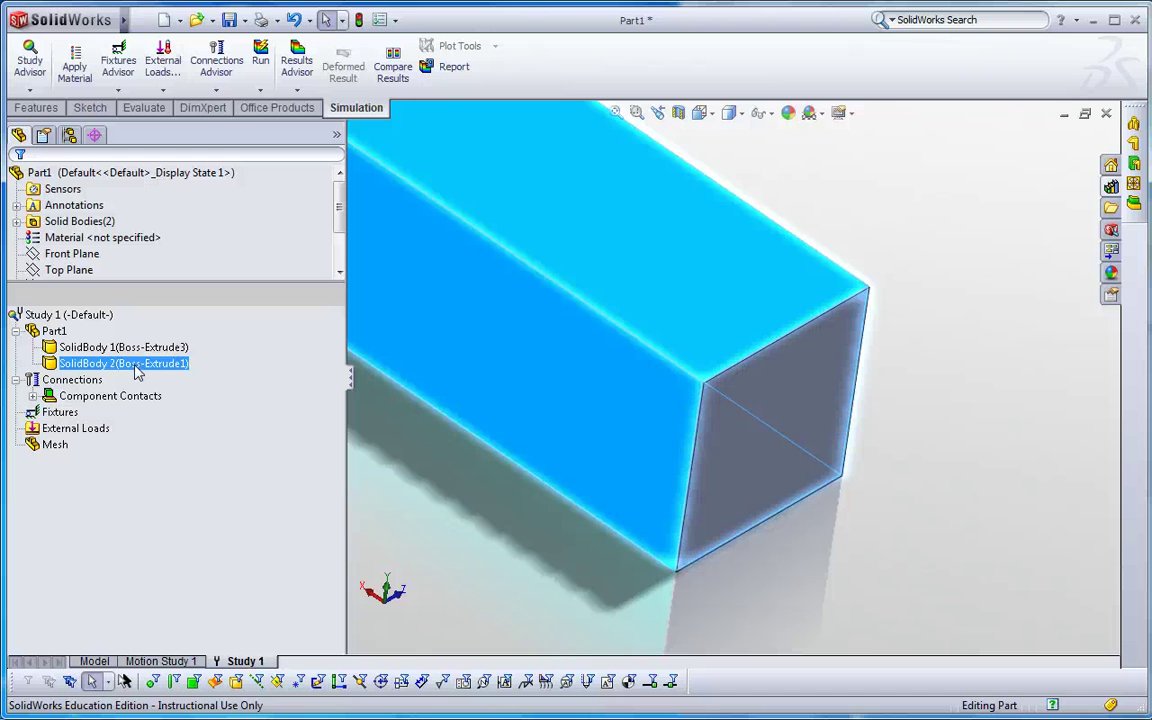
# - Apply Aluminium Alloys > 6061 Alloy to the beam body SolidBody 2
pyautogui.click(120, 347)
pyautogui.click(139, 364)
pyautogui.rightClick(162, 370)
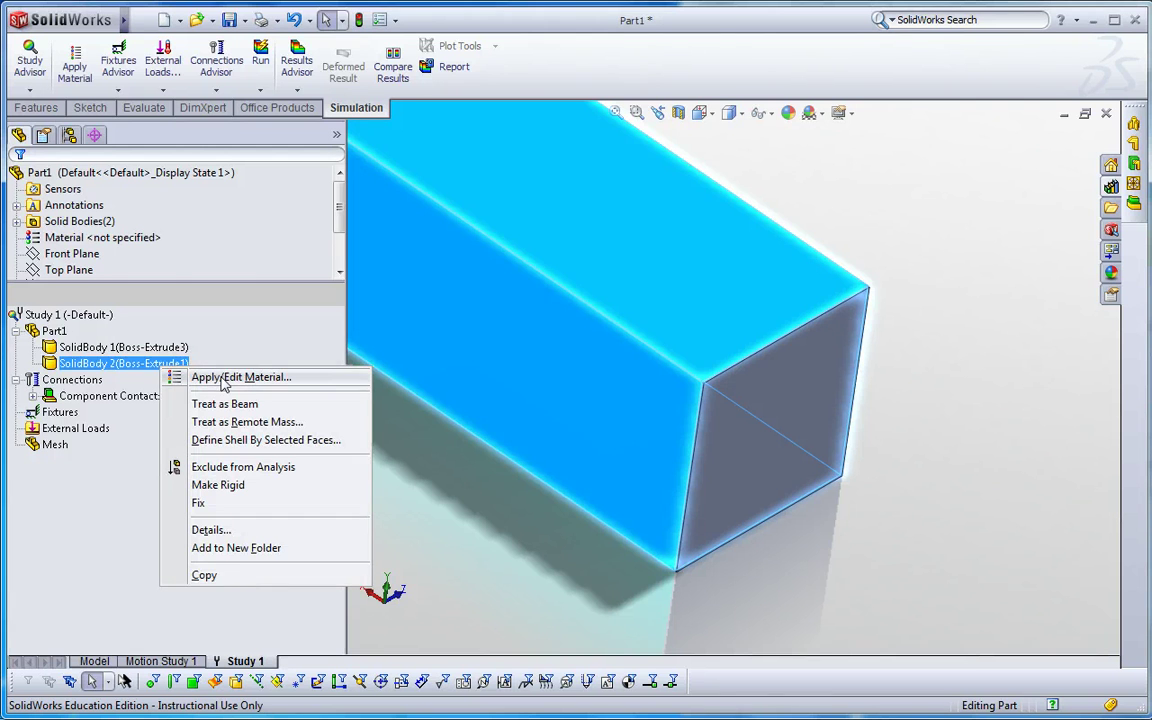
pyautogui.click(200, 377)
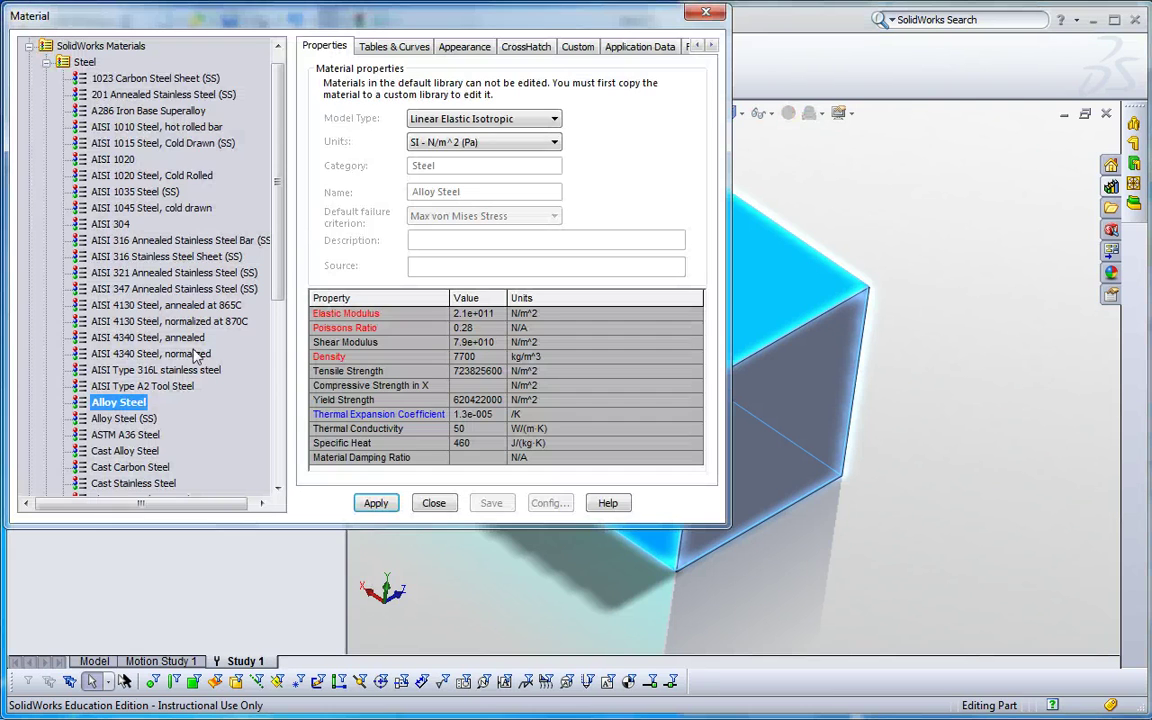
pyautogui.click(45, 62)
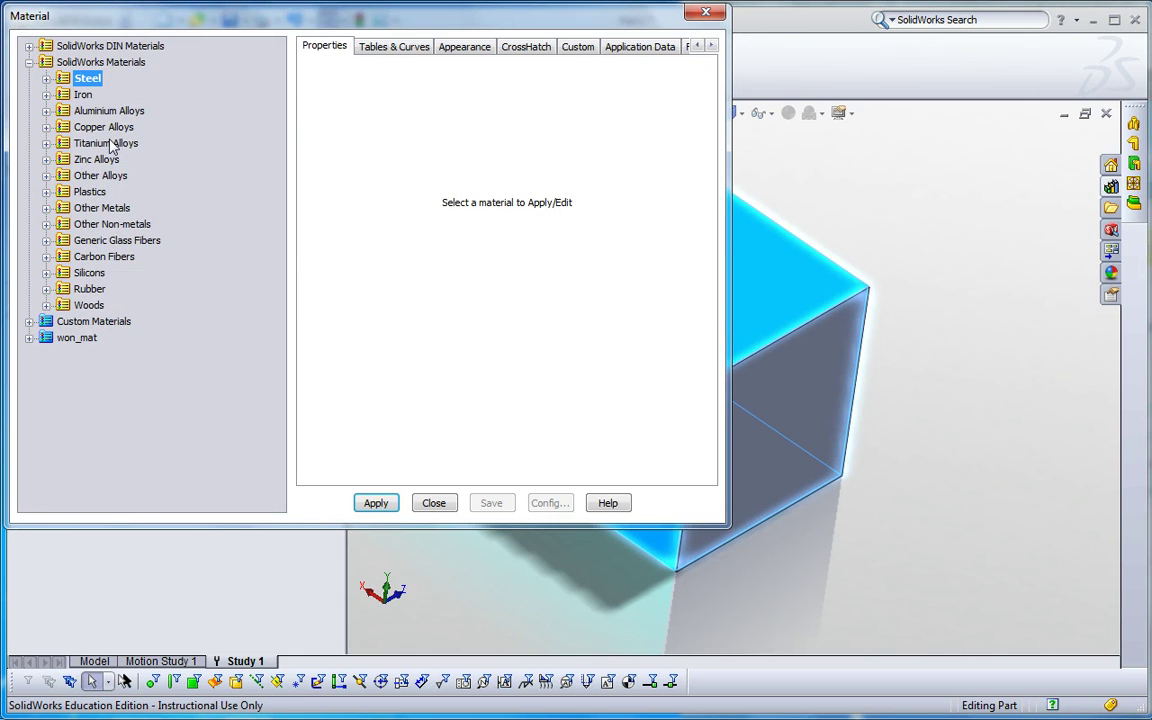
pyautogui.doubleClick(105, 111)
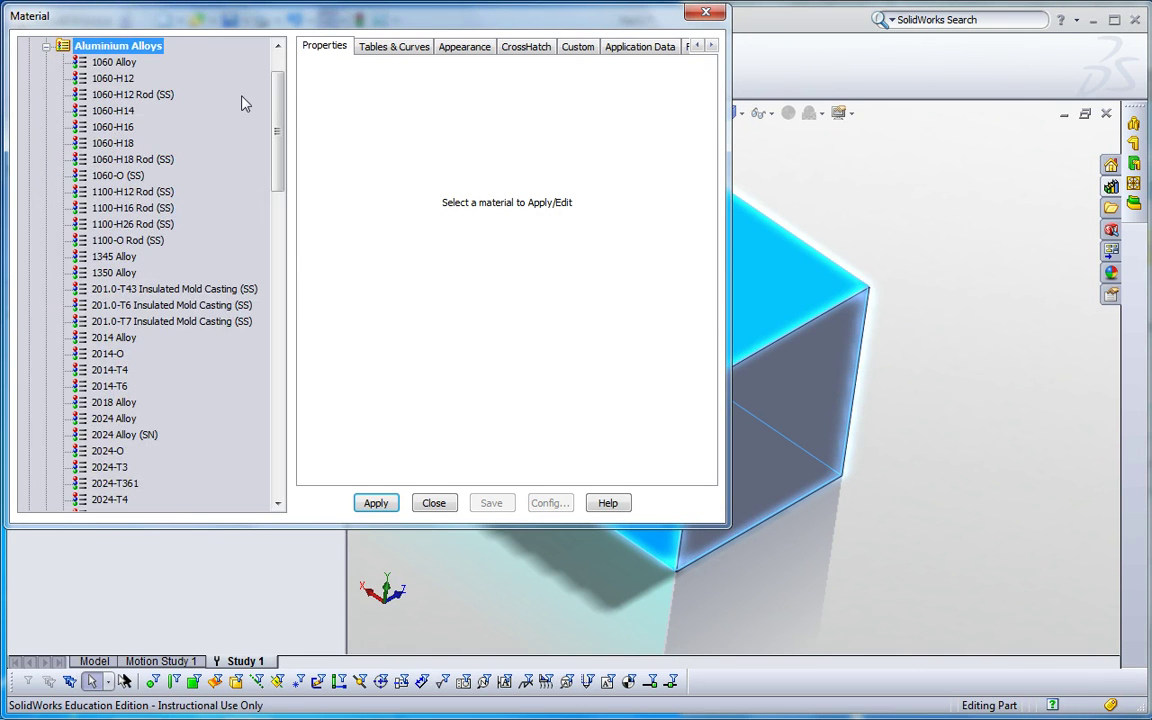
pyautogui.moveTo(278, 115); pyautogui.dragTo(284, 315)
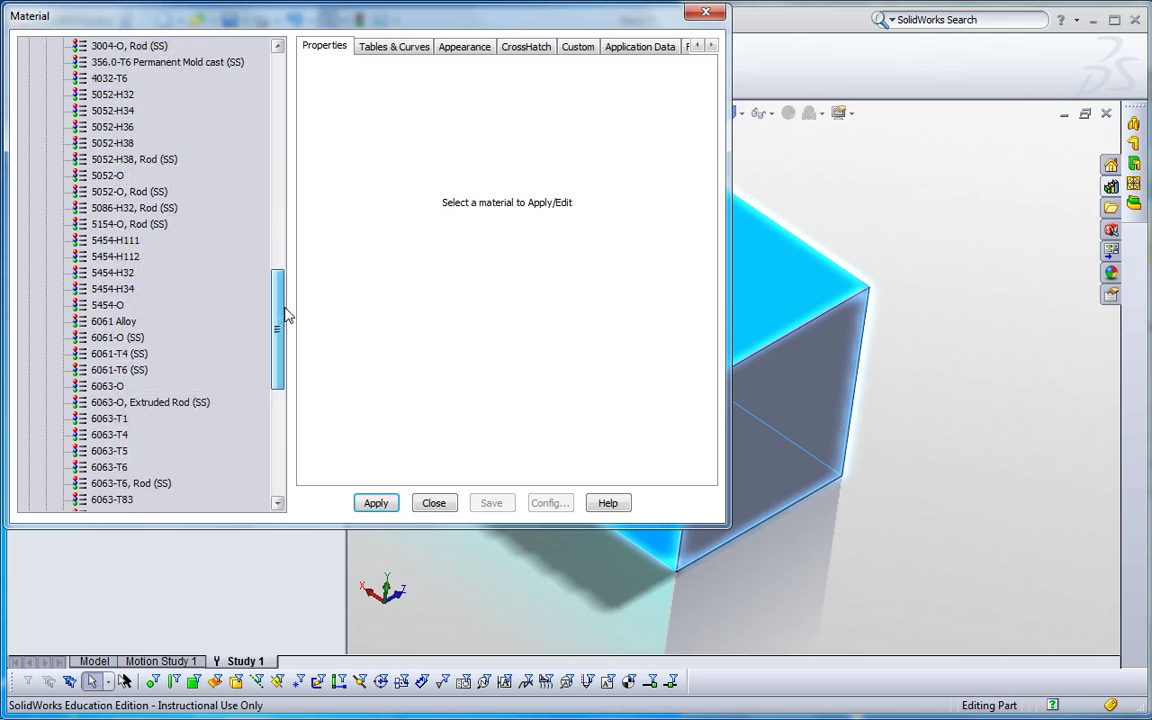
pyautogui.click(108, 322)
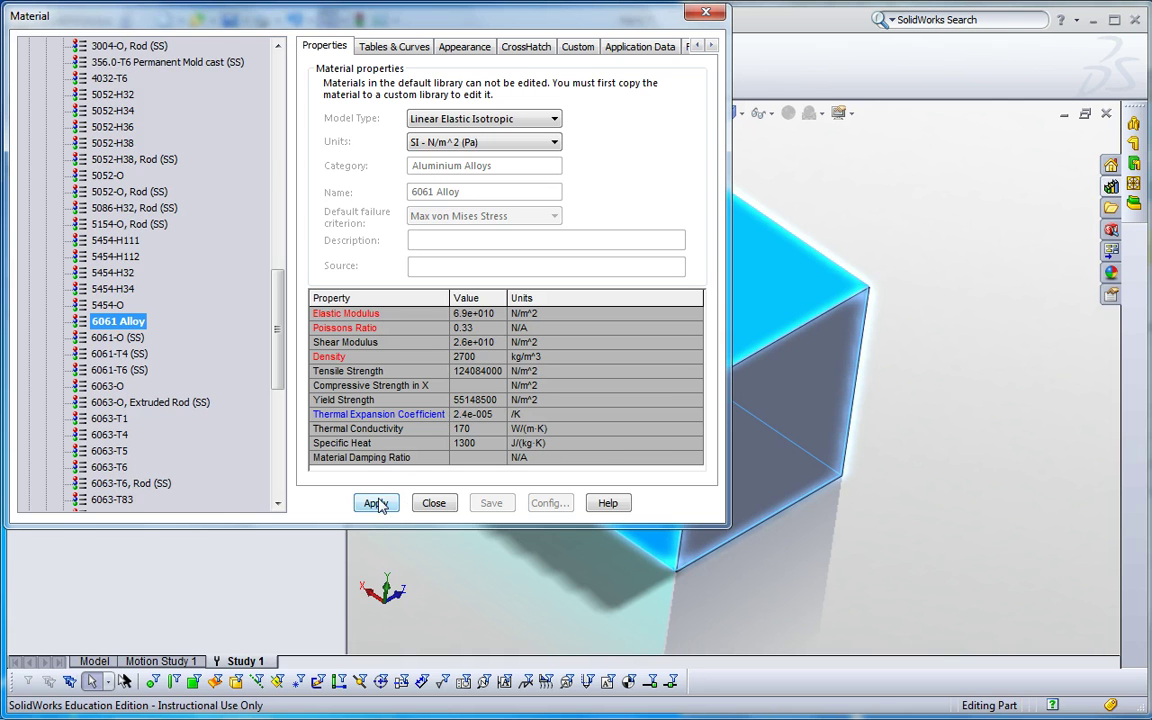
pyautogui.click(434, 504)
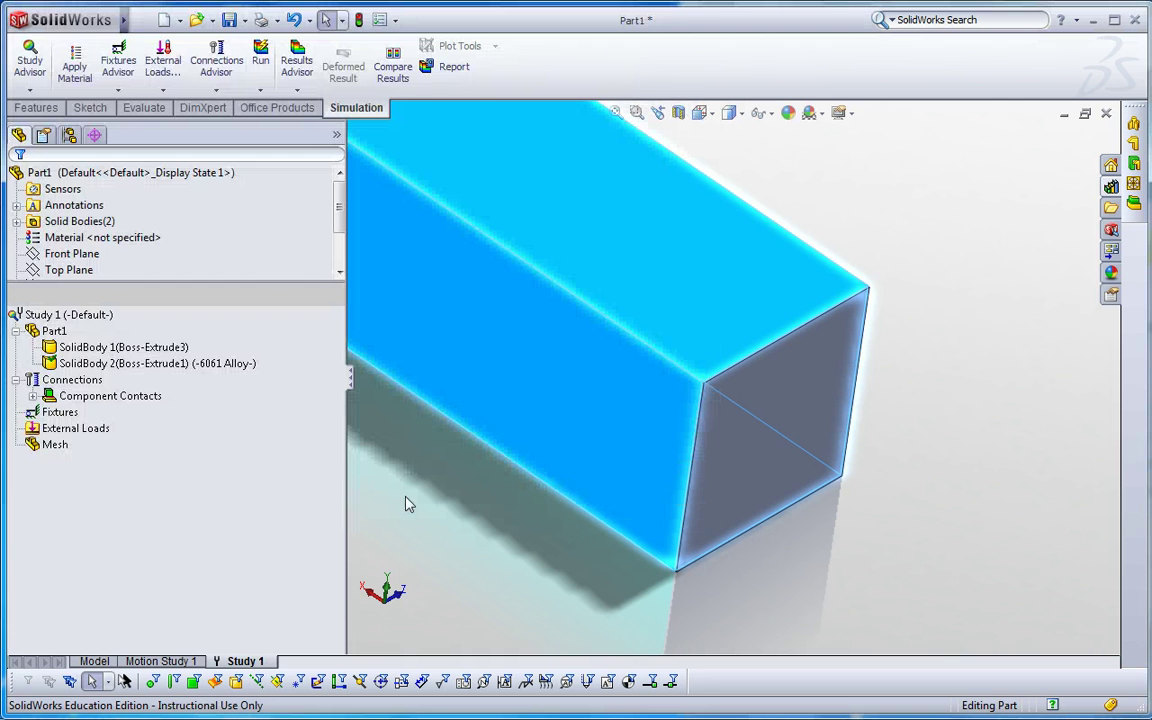
pyautogui.click(148, 347)
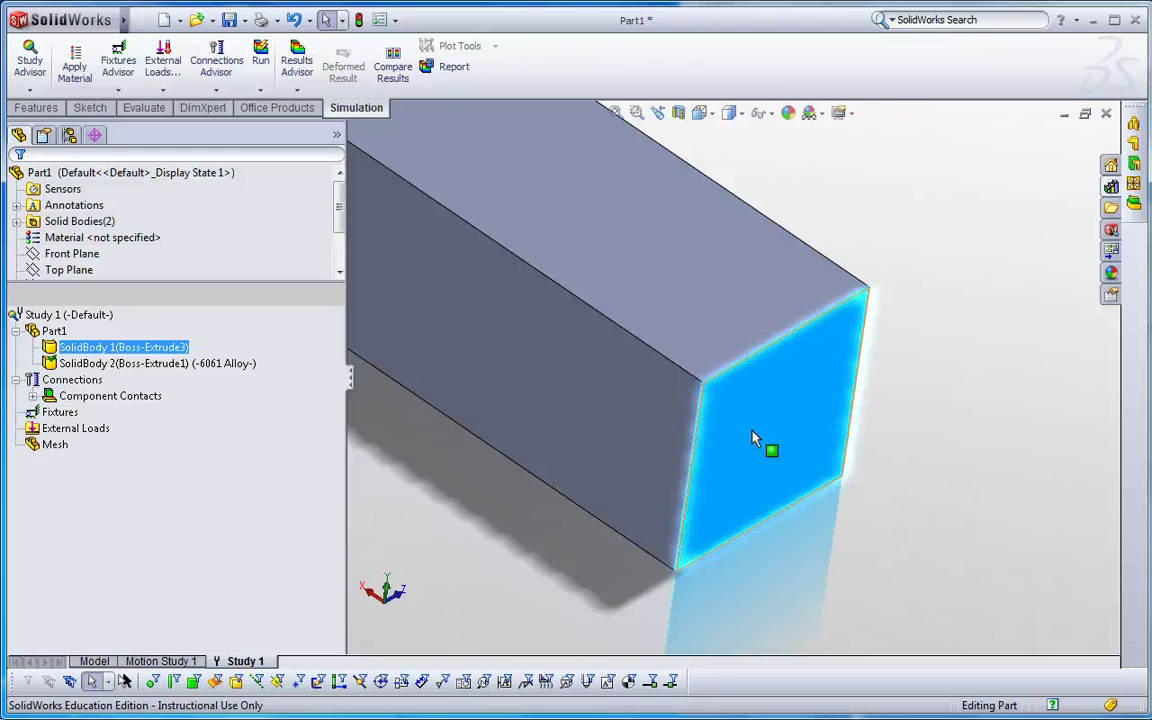
# - From SolidBody 1's material dialog, add a category named YOUtube under Custom Materials
pyautogui.rightClick(177, 350)
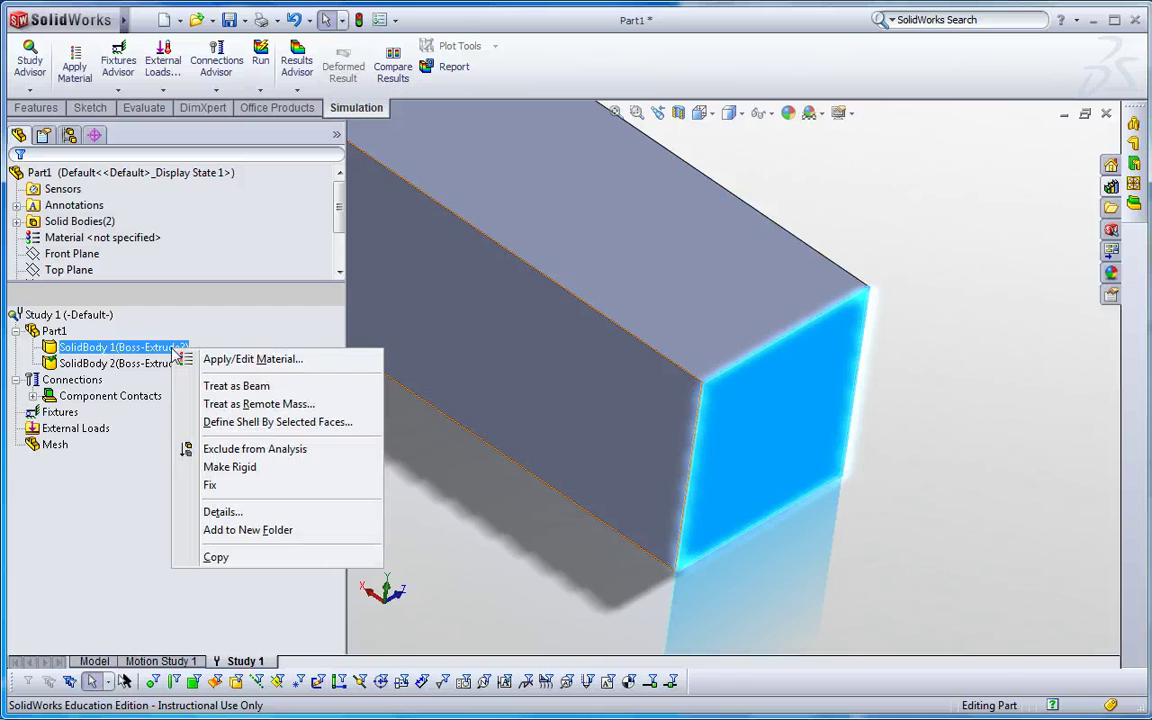
pyautogui.click(250, 359)
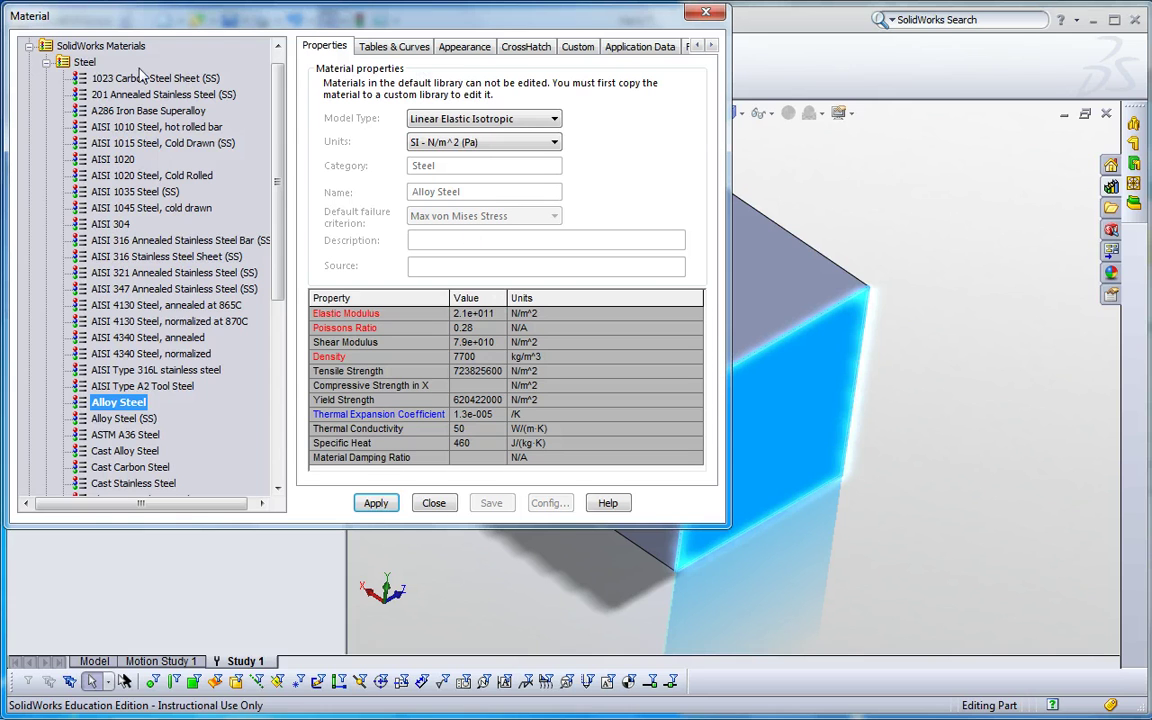
pyautogui.click(46, 62)
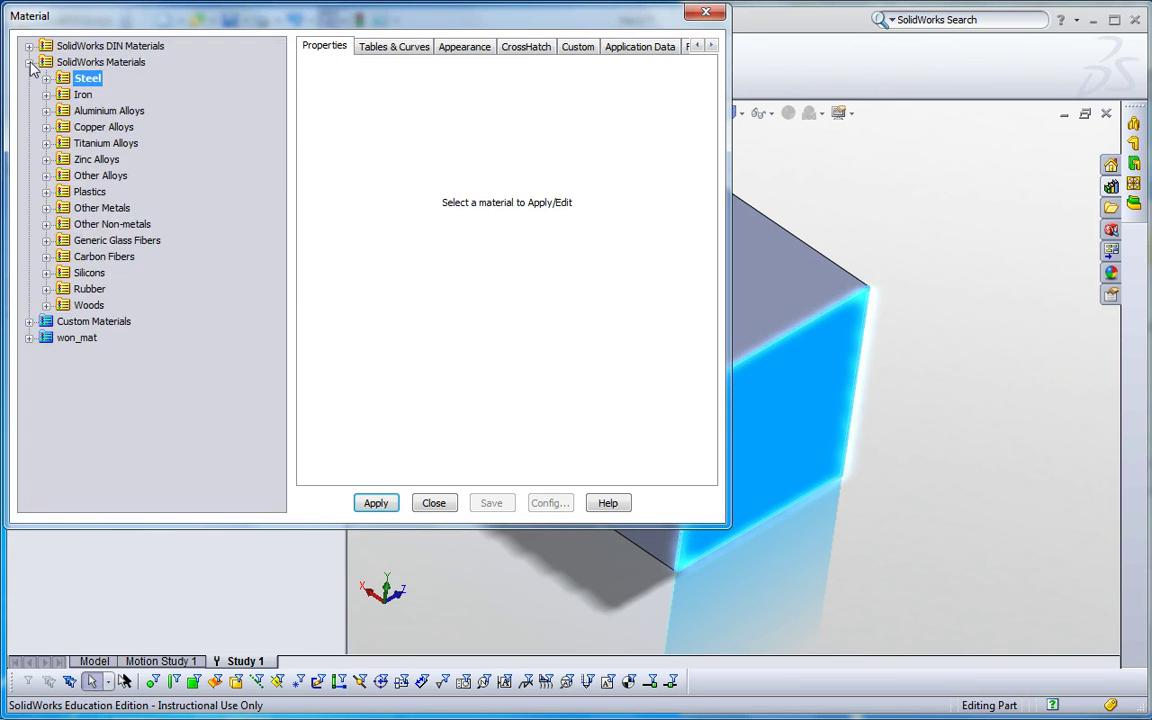
pyautogui.click(30, 62)
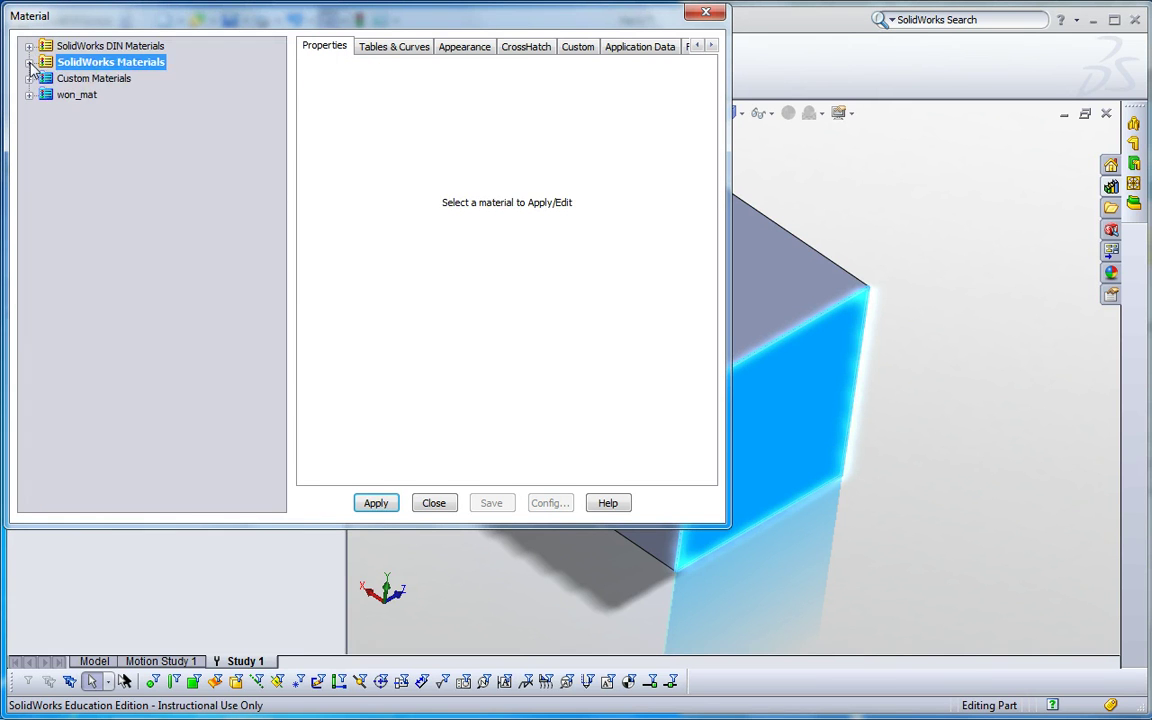
pyautogui.click(100, 79)
pyautogui.rightClick(103, 88)
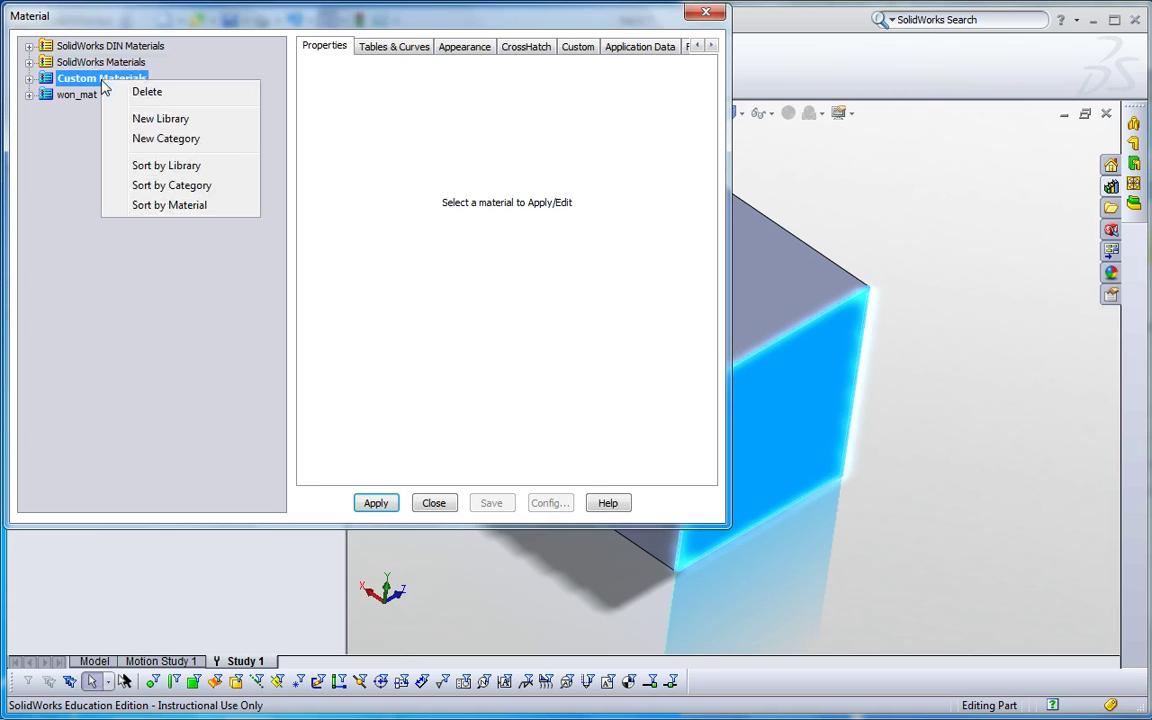
pyautogui.click(166, 139)
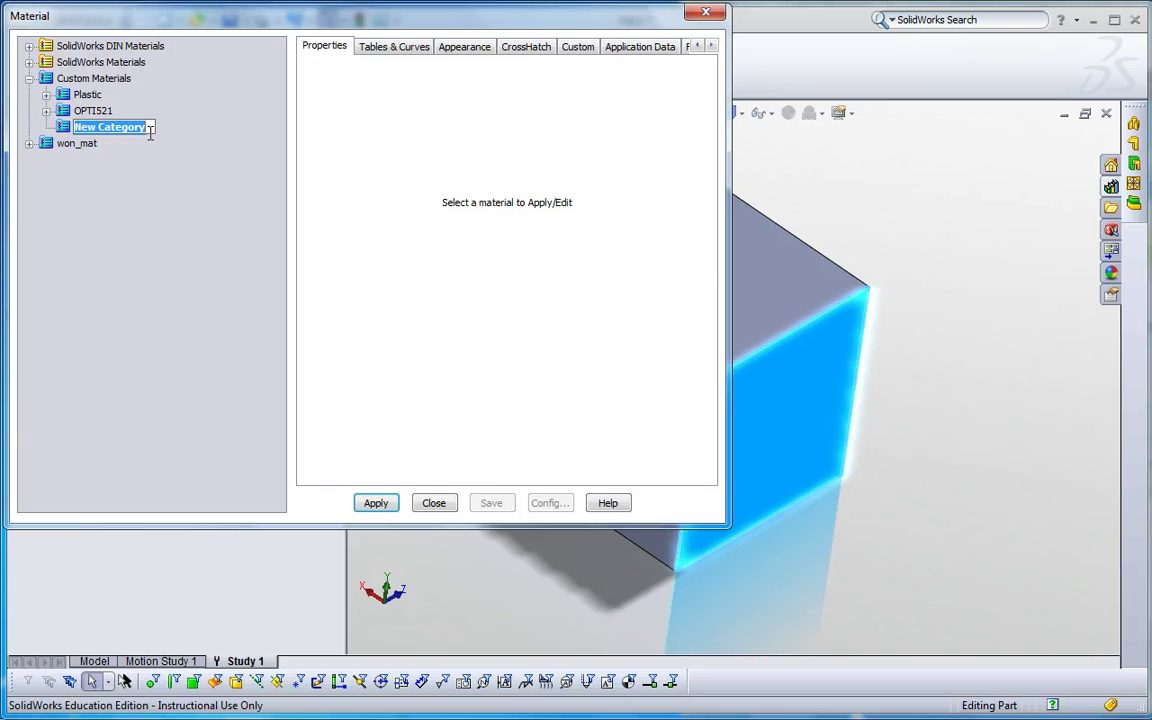
pyautogui.write('YOUtube')
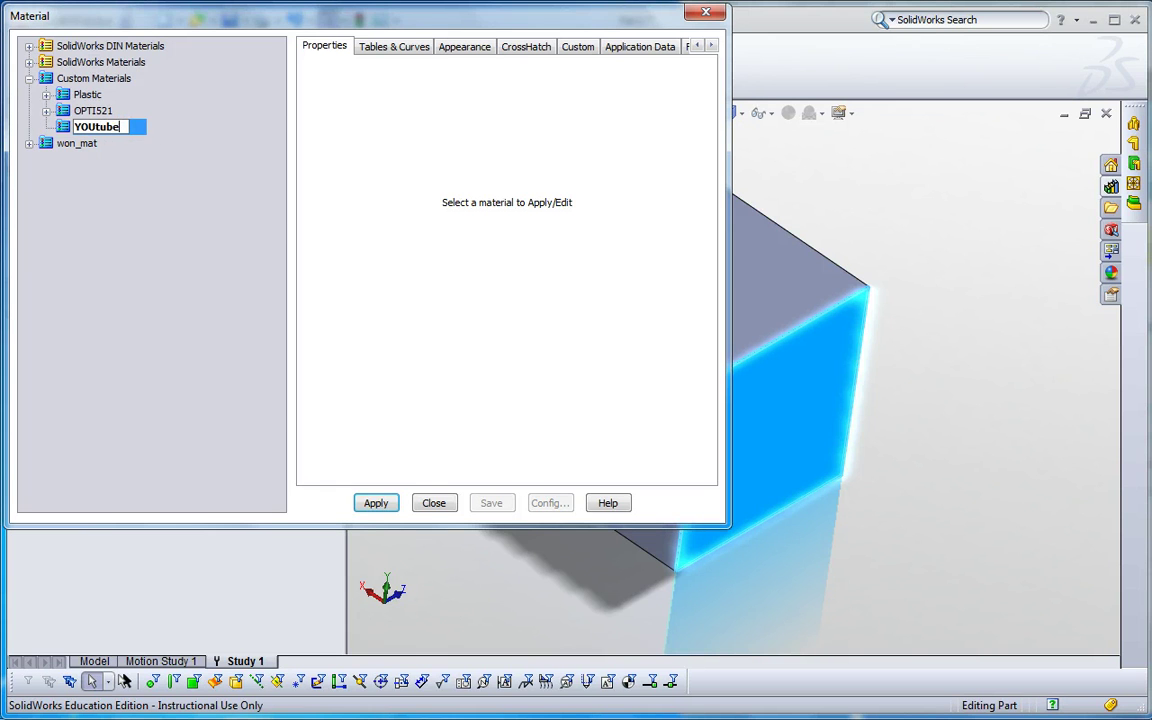
pyautogui.press('Return')
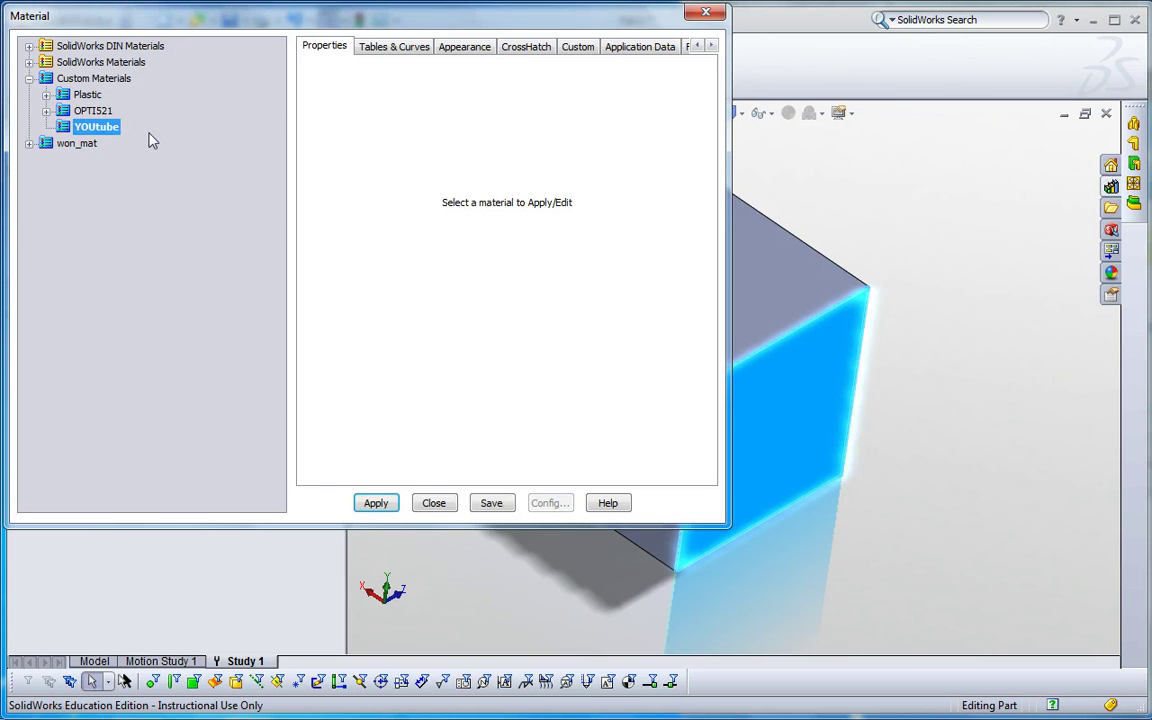
# - Create a new material named 'new' in the YOUtube category
pyautogui.rightClick(95, 132)
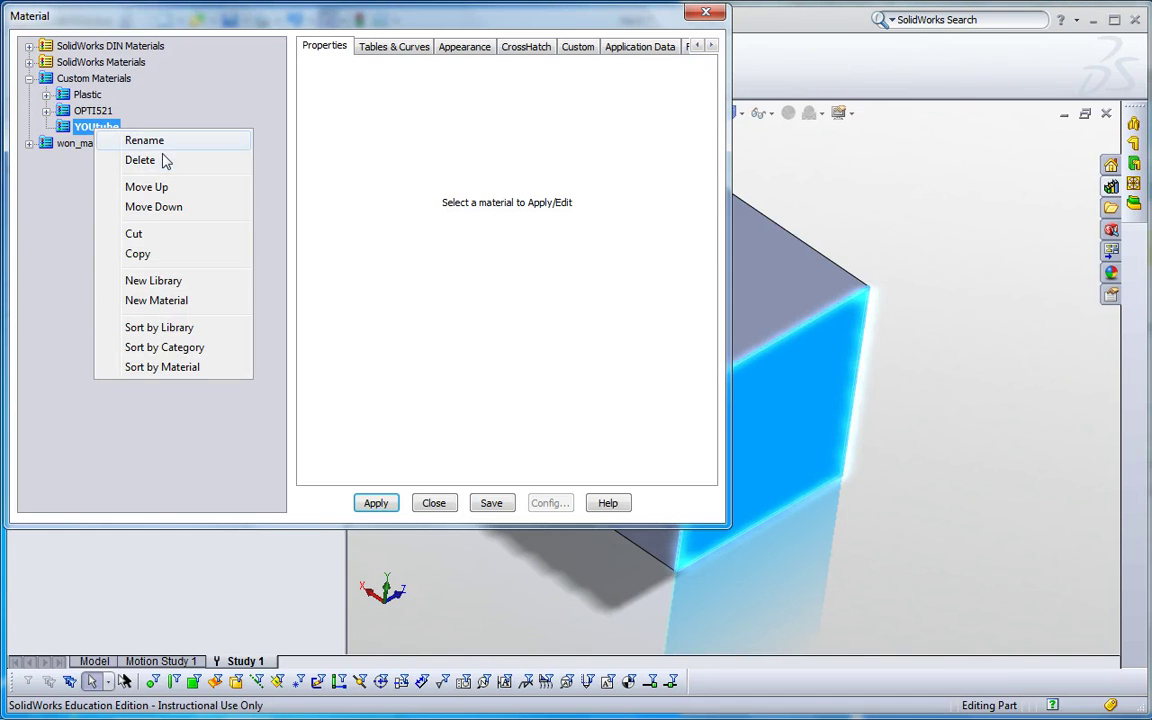
pyautogui.click(156, 300)
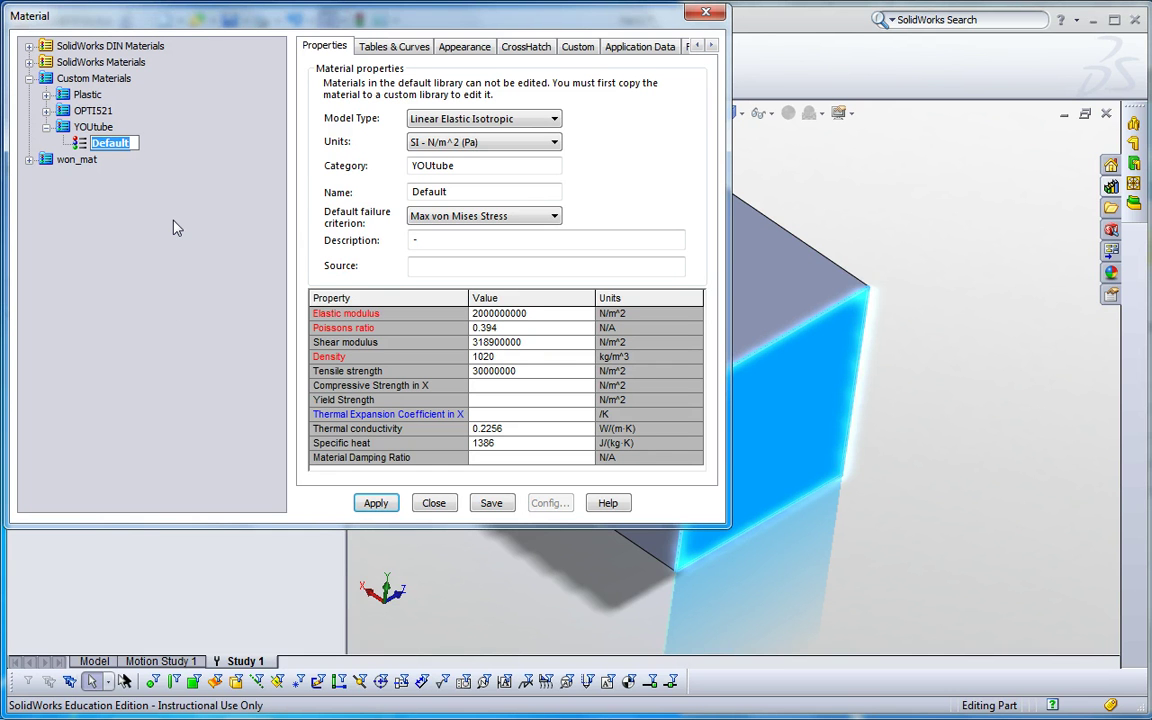
pyautogui.write('new')
pyautogui.press('Return')
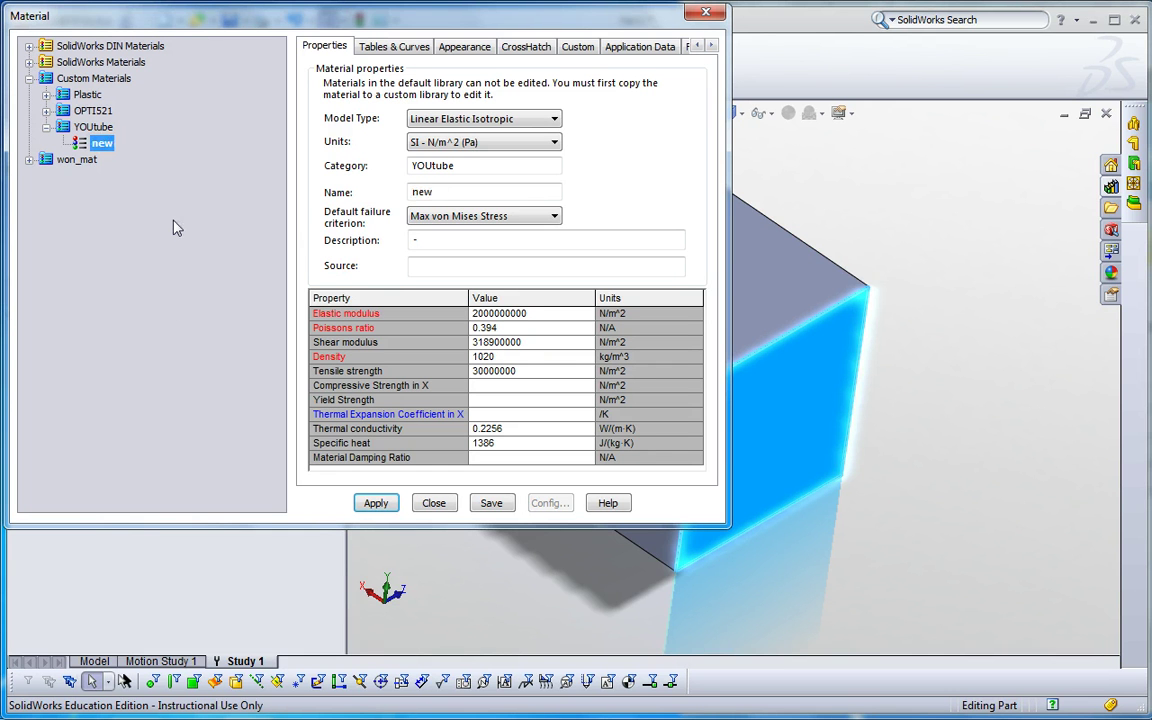
# - Set the material's density to 10e8 kg/m^3 and apply it to SolidBody 1
pyautogui.click(538, 316)
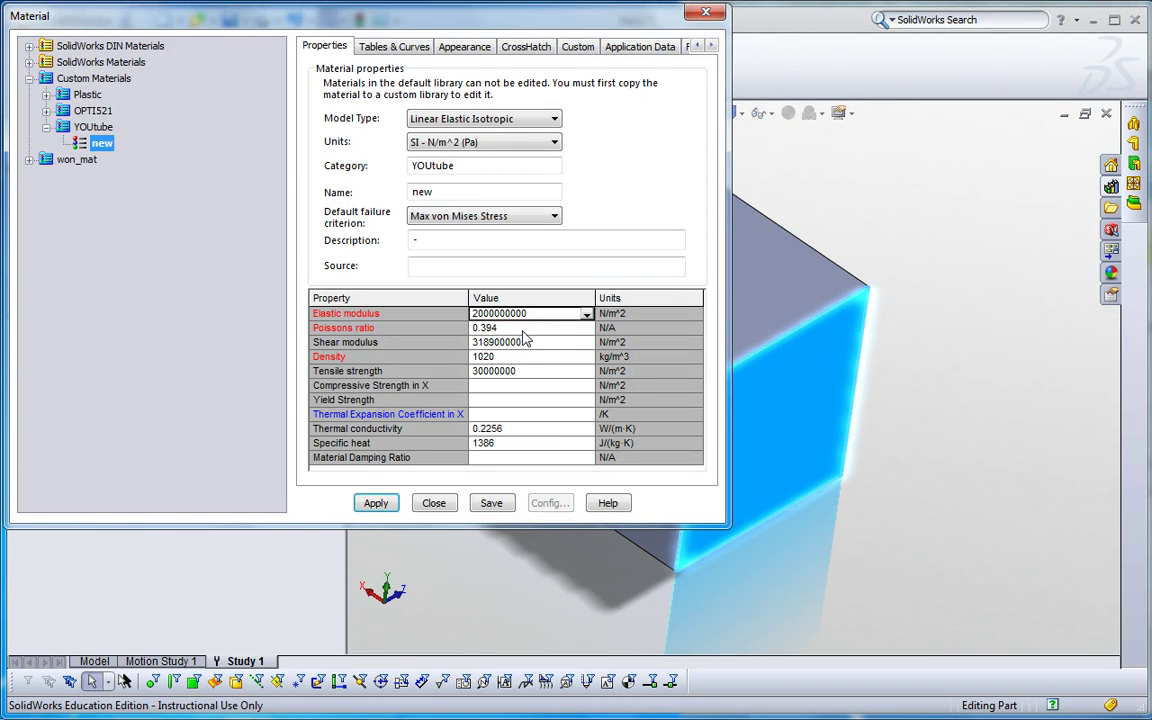
pyautogui.click(451, 357)
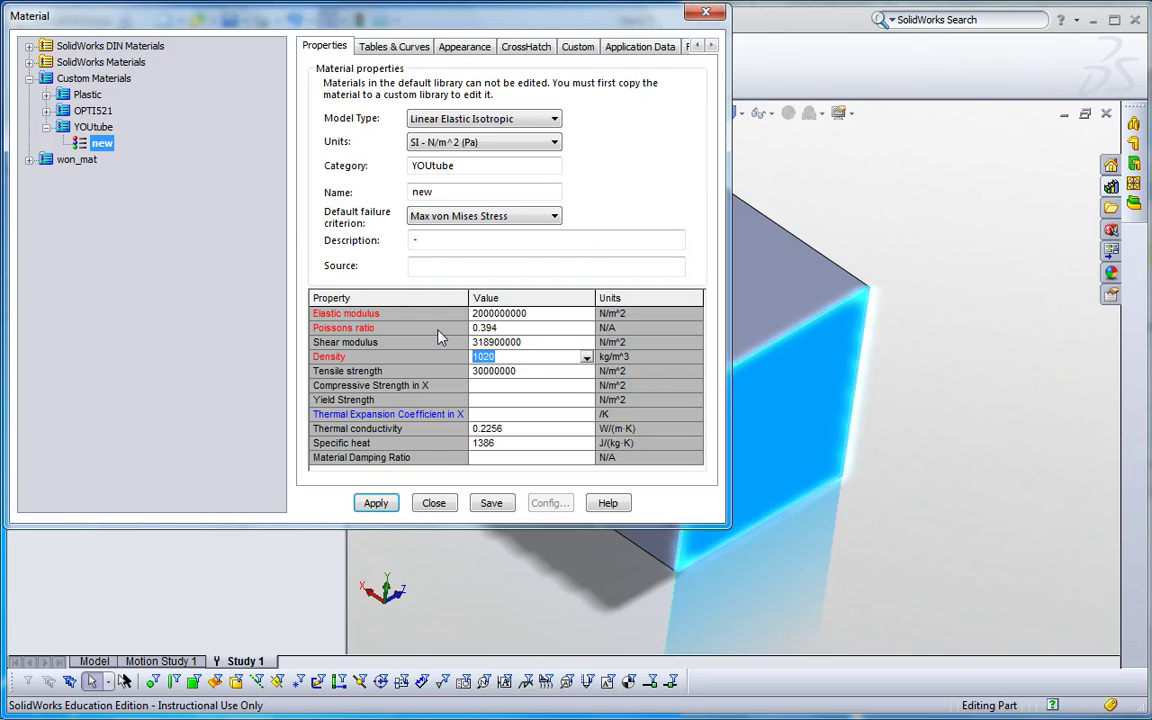
pyautogui.write('10e8')
pyautogui.click(378, 503)
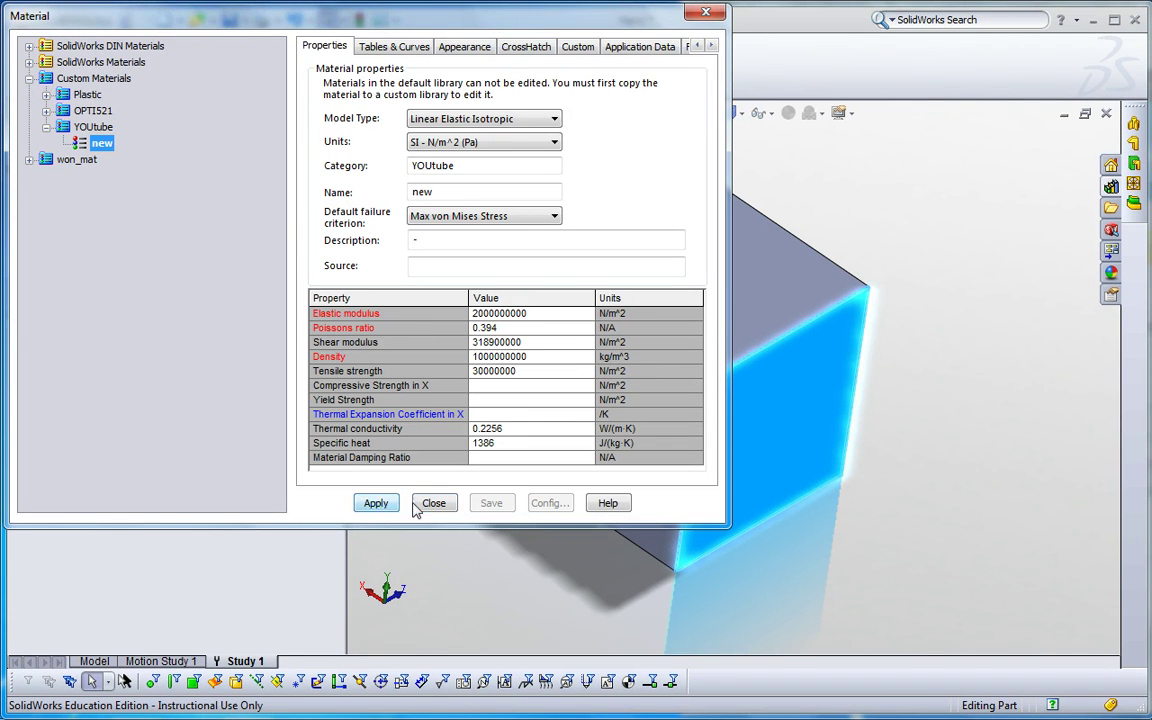
pyautogui.click(433, 503)
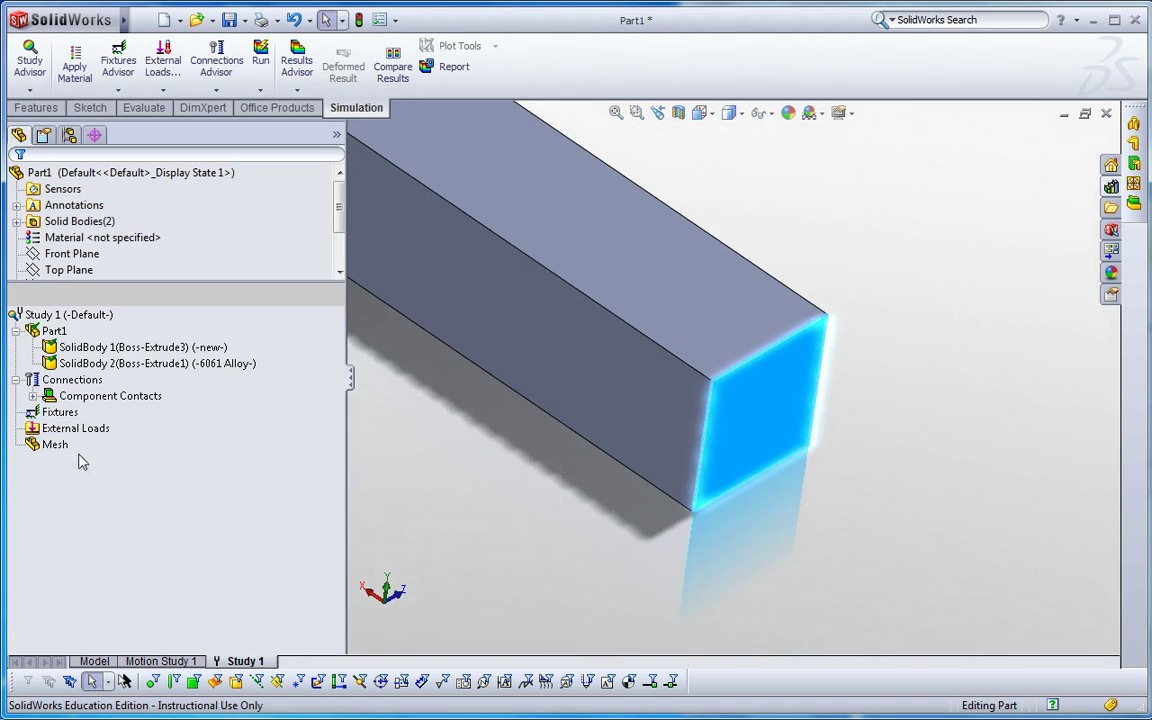
# - Add a Fixed Geometry fixture on the beam's end face
pyautogui.rightClick(55, 413)
pyautogui.click(113, 427)
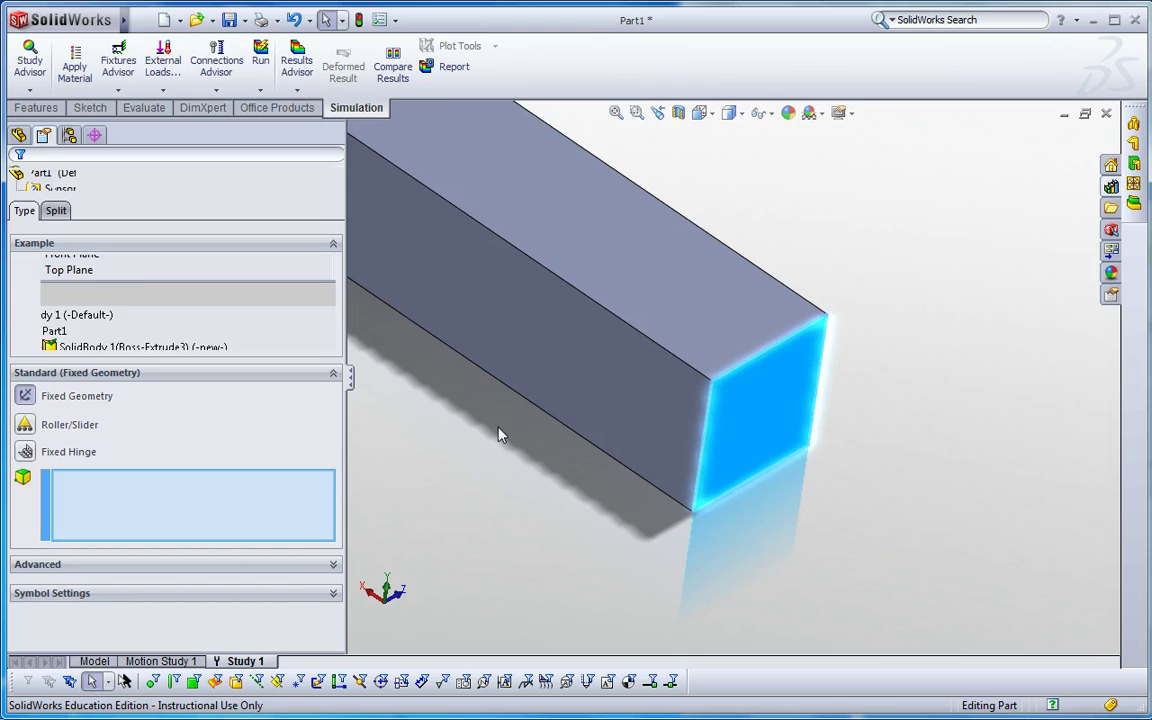
pyautogui.scroll(3, 490, 400)
pyautogui.moveTo(481, 314); pyautogui.dragTo(560, 365, button='middle')
pyautogui.click(540, 316)
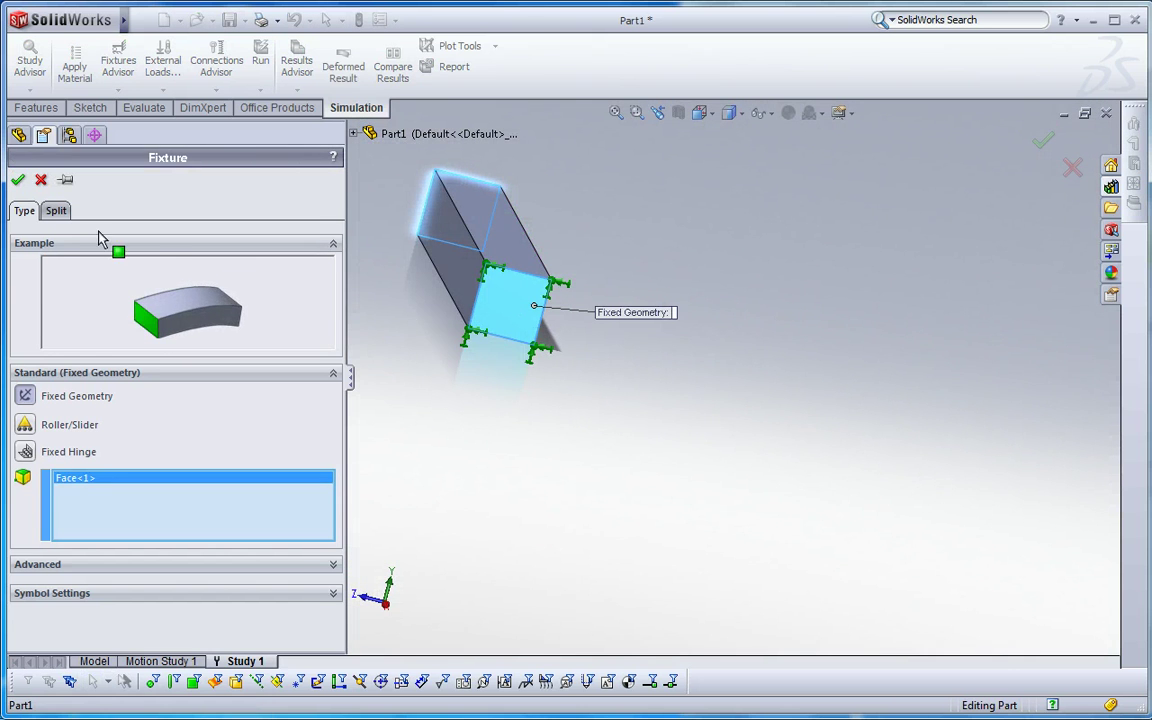
pyautogui.click(18, 179)
# - Create the solid mesh with default settings and orbit to inspect the meshed beam
pyautogui.click(55, 461)
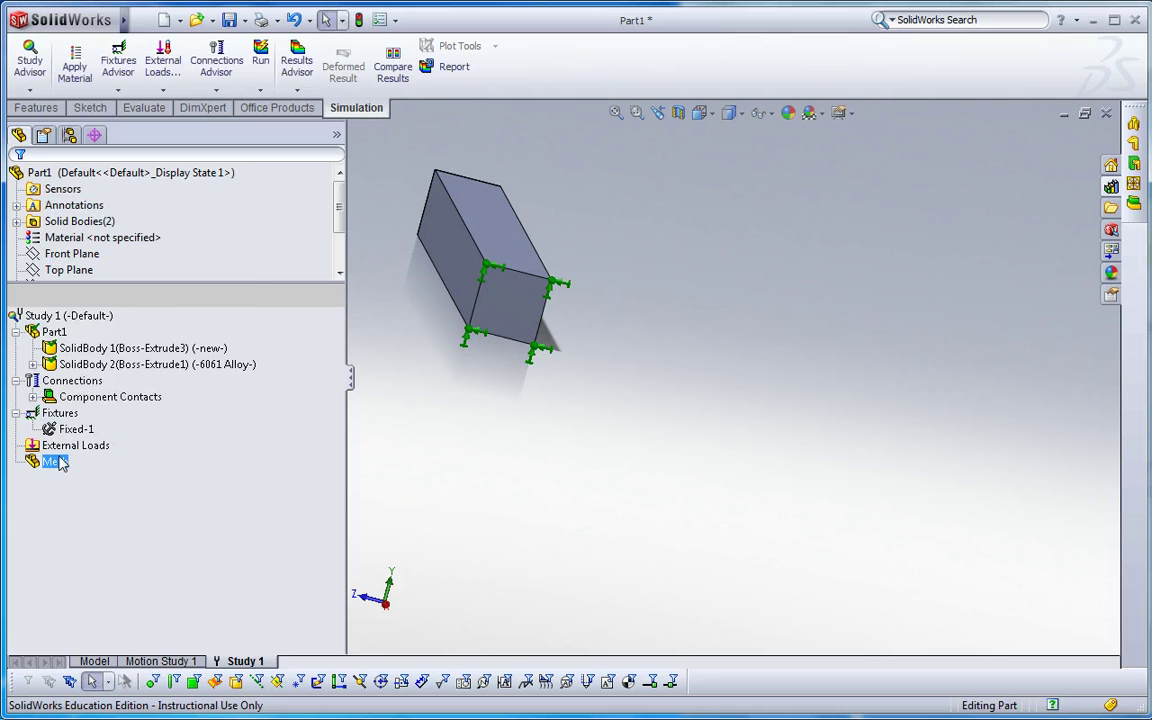
pyautogui.rightClick(55, 461)
pyautogui.click(138, 210)
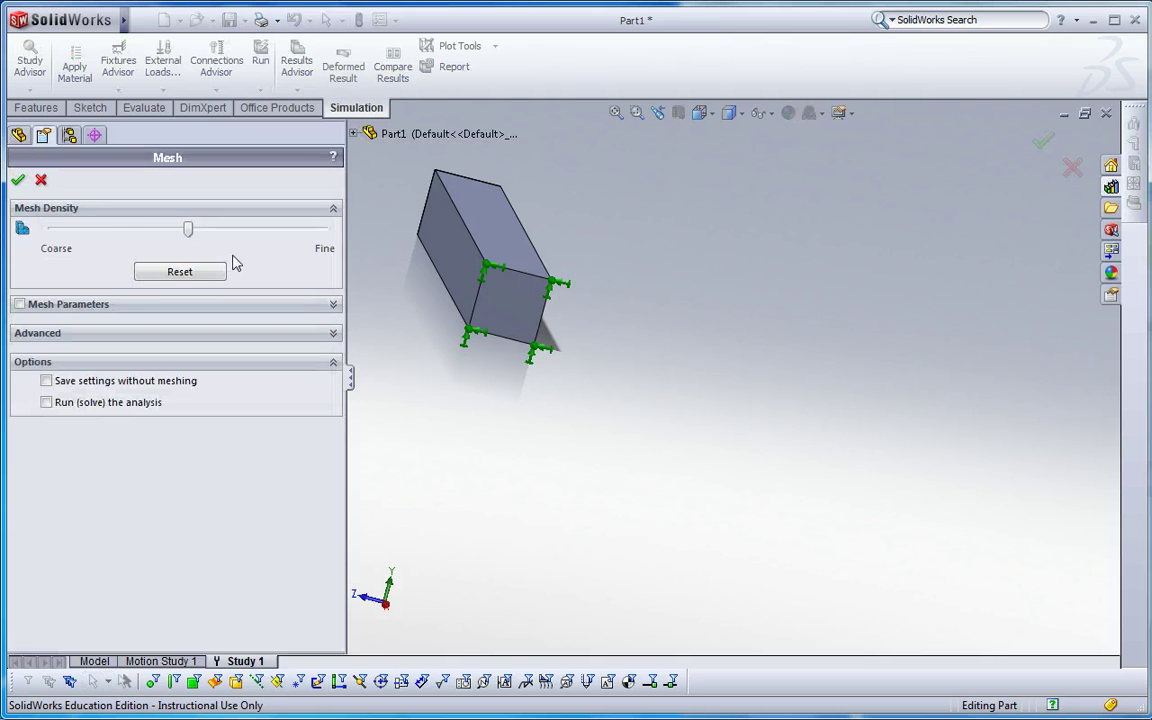
pyautogui.click(19, 178)
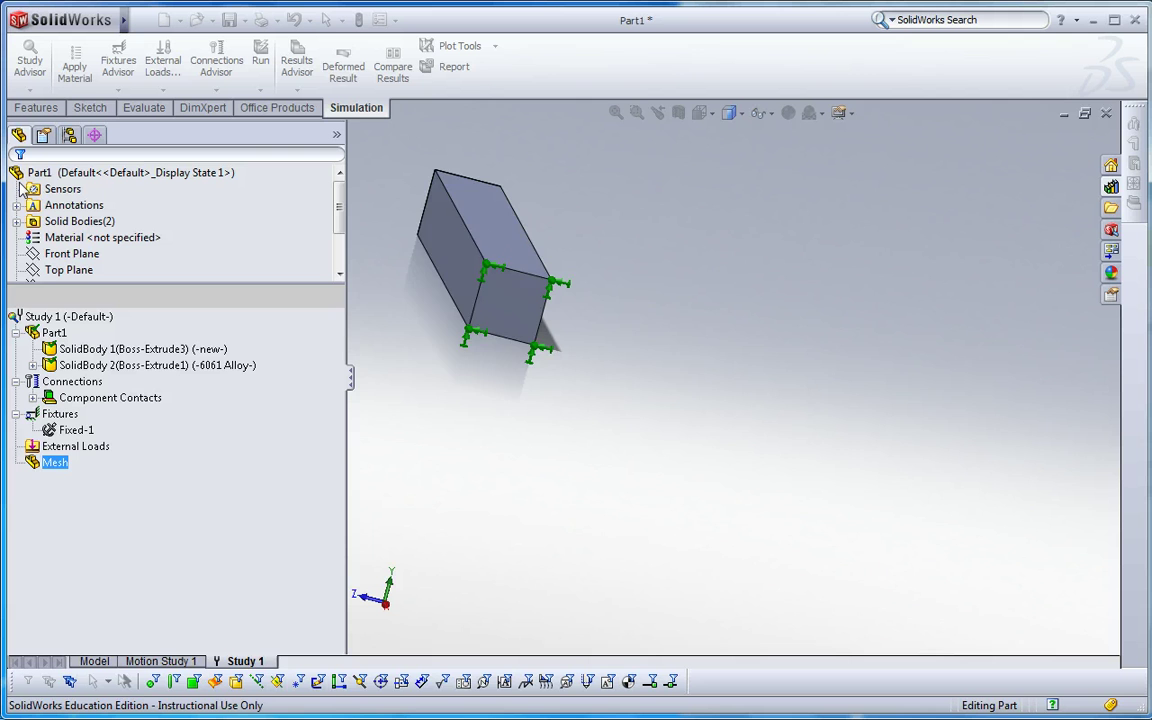
pyautogui.moveTo(517, 266); pyautogui.dragTo(705, 249, button='middle')
pyautogui.keyDown('ctrl'); pyautogui.moveTo(593, 281); pyautogui.dragTo(718, 335, button='middle'); pyautogui.keyUp('ctrl')
# - Run Study 1
pyautogui.click(60, 316)
pyautogui.rightClick(75, 316)
pyautogui.click(90, 324)
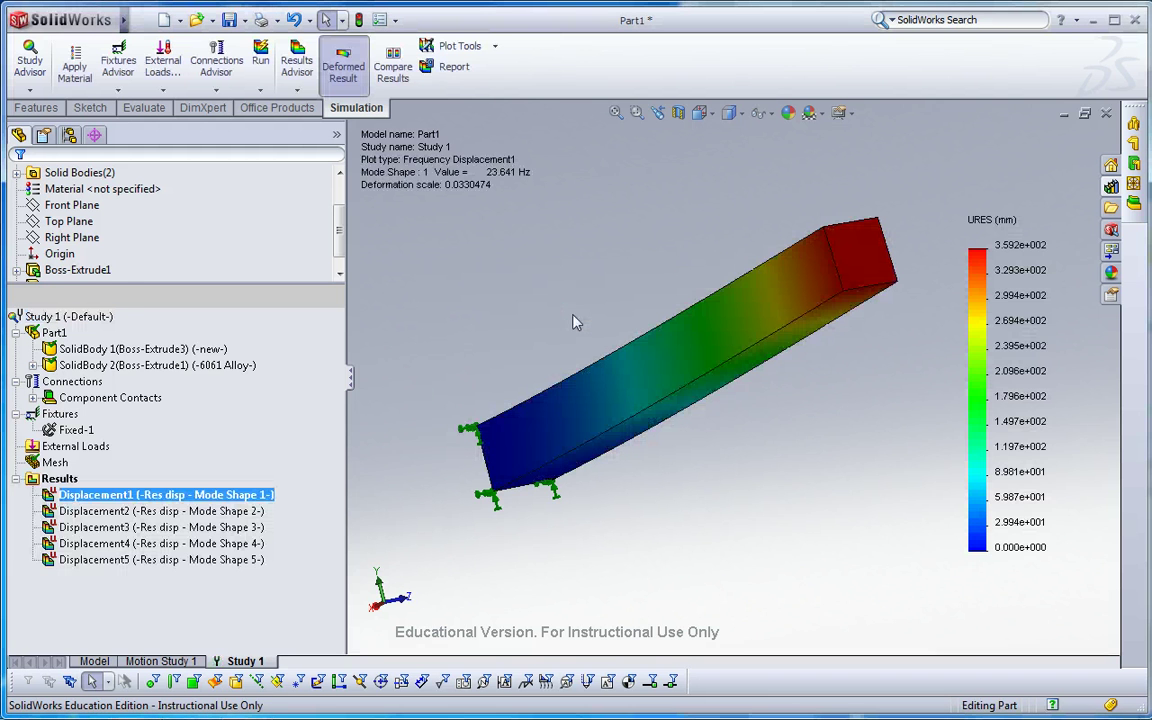
# - Orbit the view to inspect the beam bending in Mode Shape 1 at 23.641 Hz
pyautogui.moveTo(663, 253); pyautogui.dragTo(620, 280, button='middle')
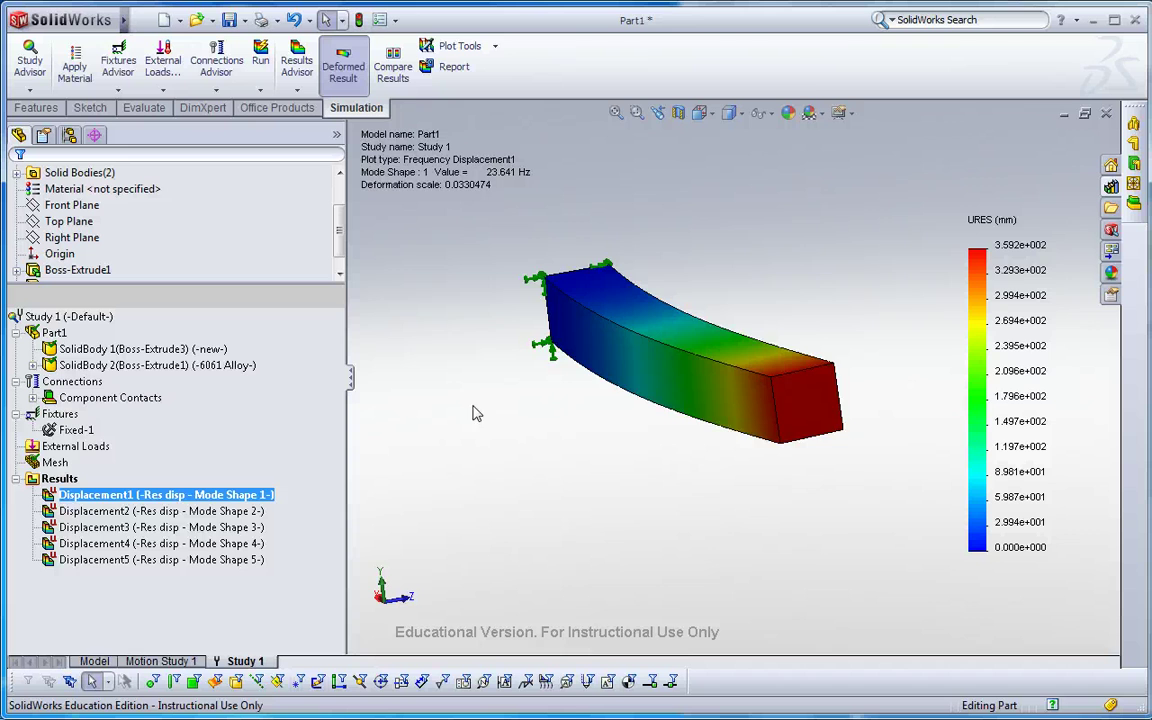
pyautogui.moveTo(635, 292)
pyautogui.mouseDown(button='middle')
pyautogui.moveTo(663, 275)
pyautogui.moveTo(663, 244)
pyautogui.moveTo(620, 249)
pyautogui.moveTo(648, 284)
pyautogui.mouseUp(button='middle')
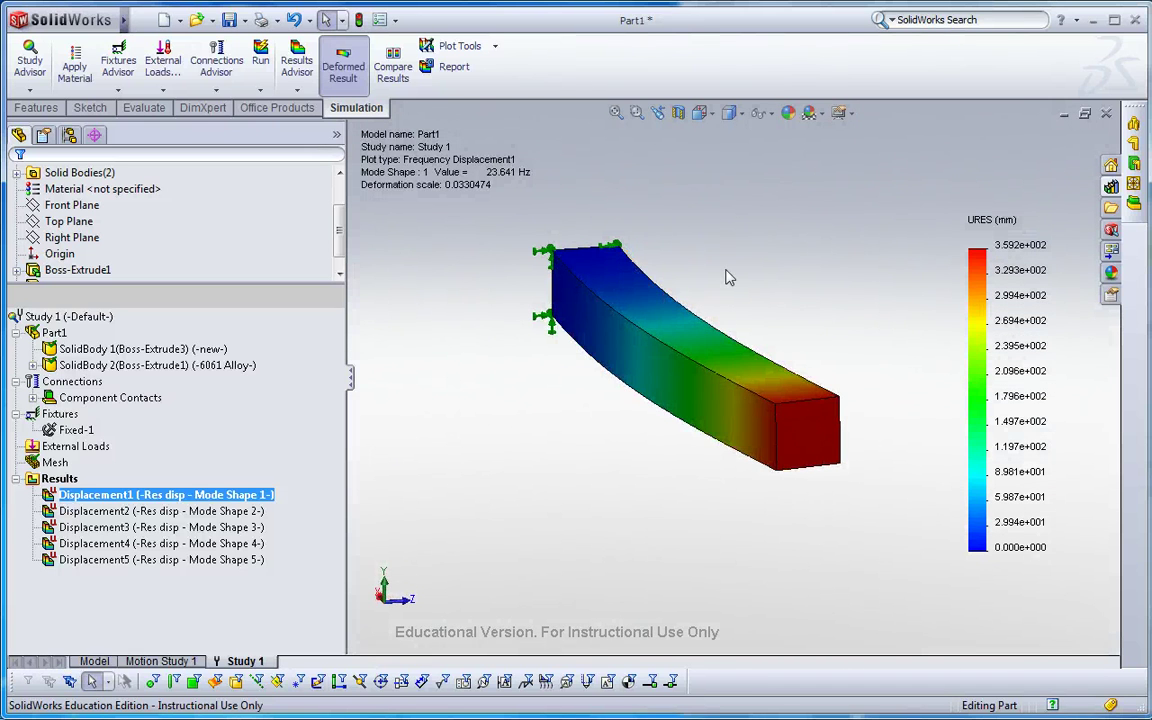